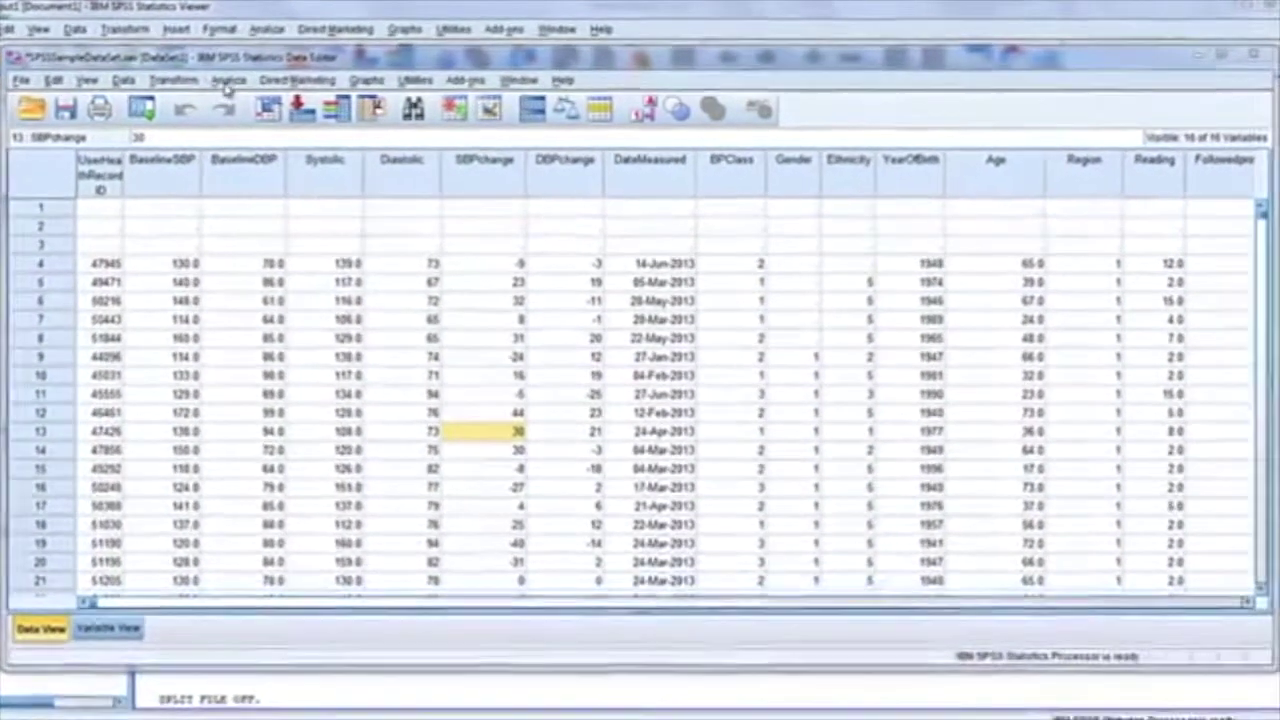
Step: Run a univariate general linear model with SBPchange as dependent variable and Region as fixed factor, comparing Region main effects with LSD(none) adjustment
left_click(251, 81)
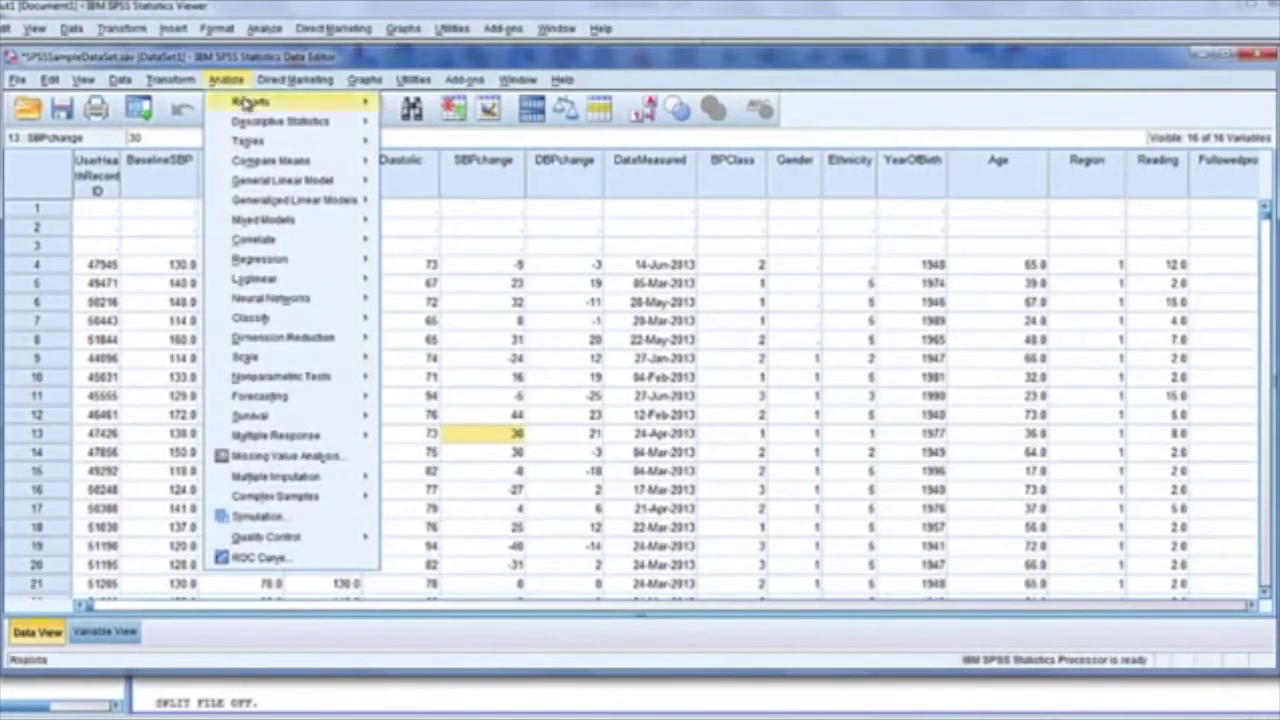
mouse_move(258, 181)
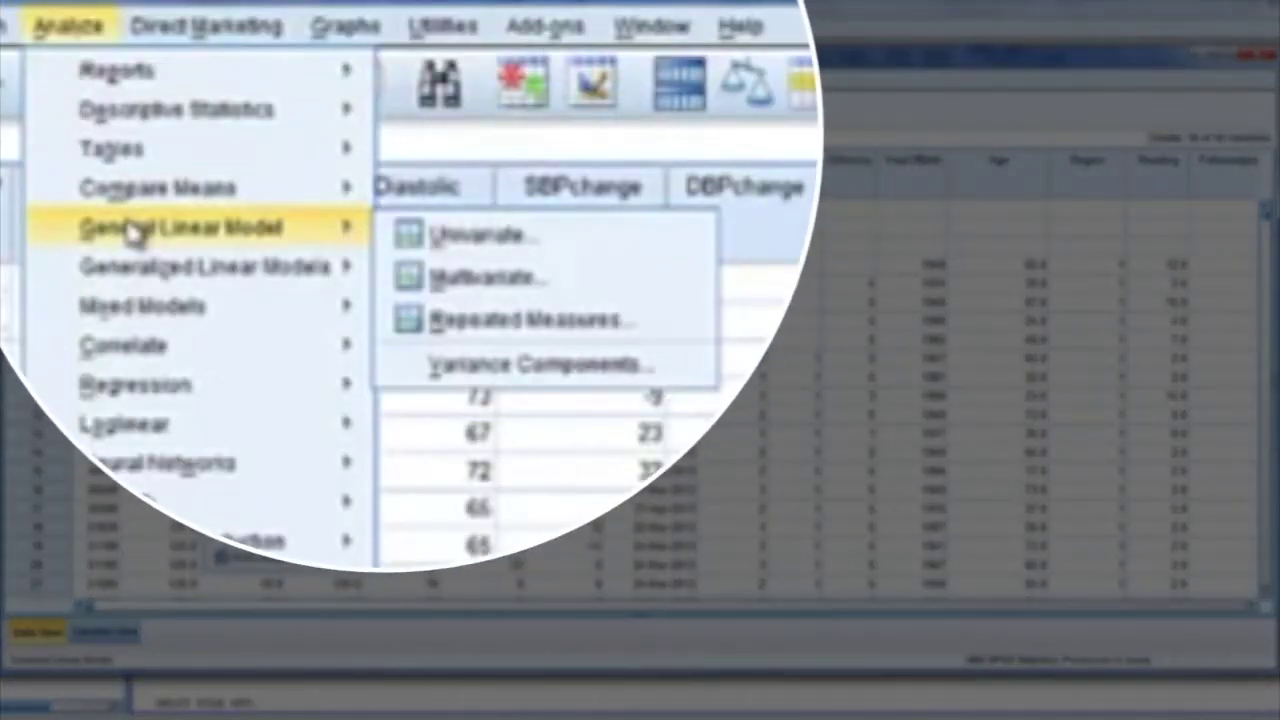
mouse_move(200, 198)
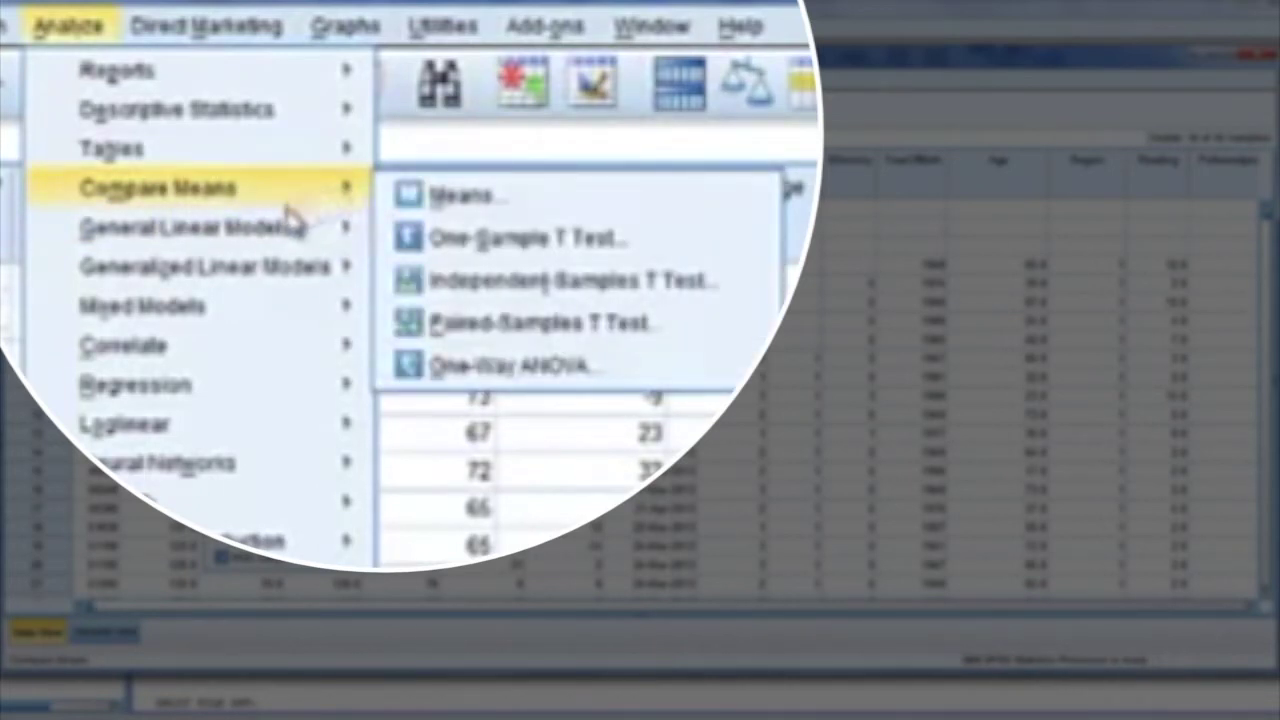
mouse_move(278, 235)
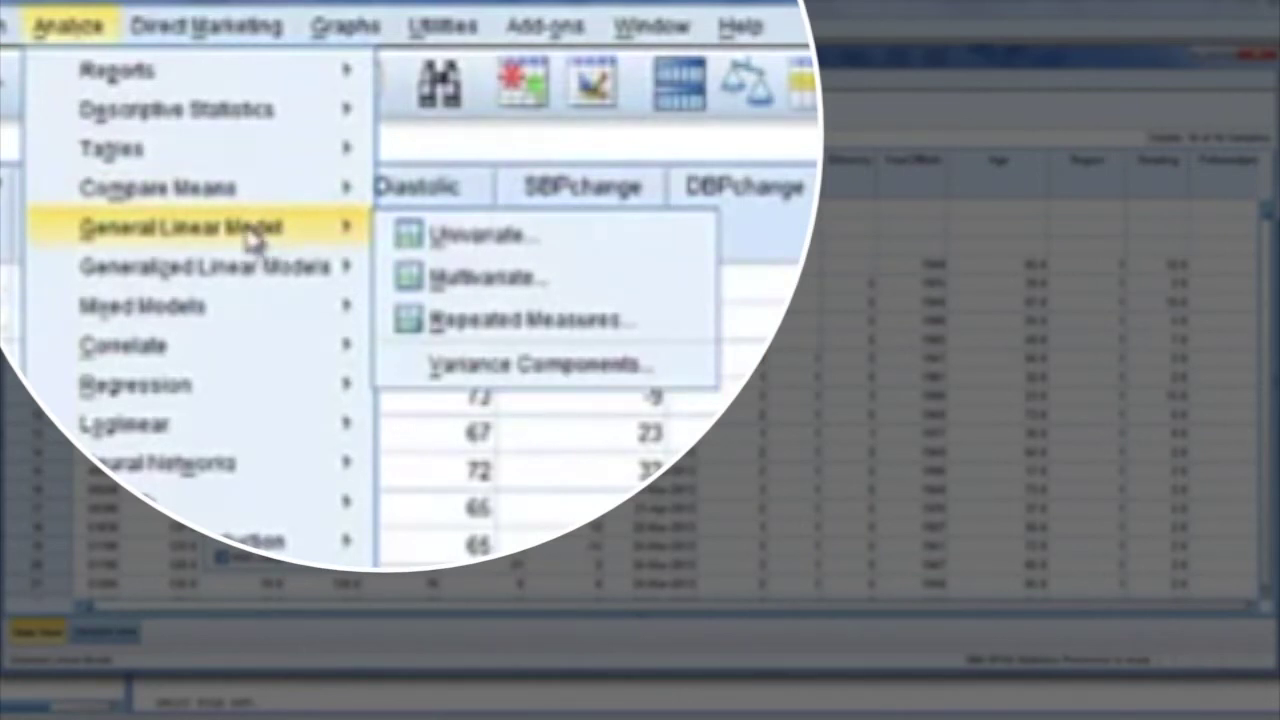
left_click(458, 237)
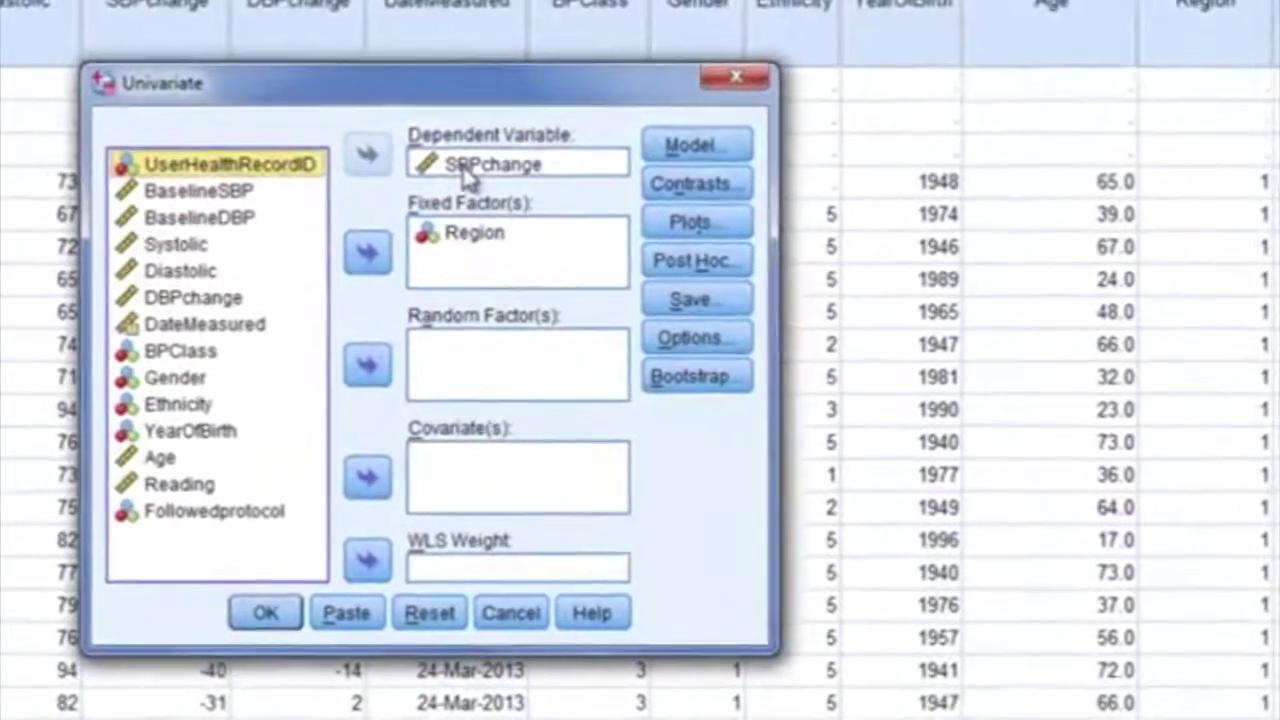
left_click(548, 182)
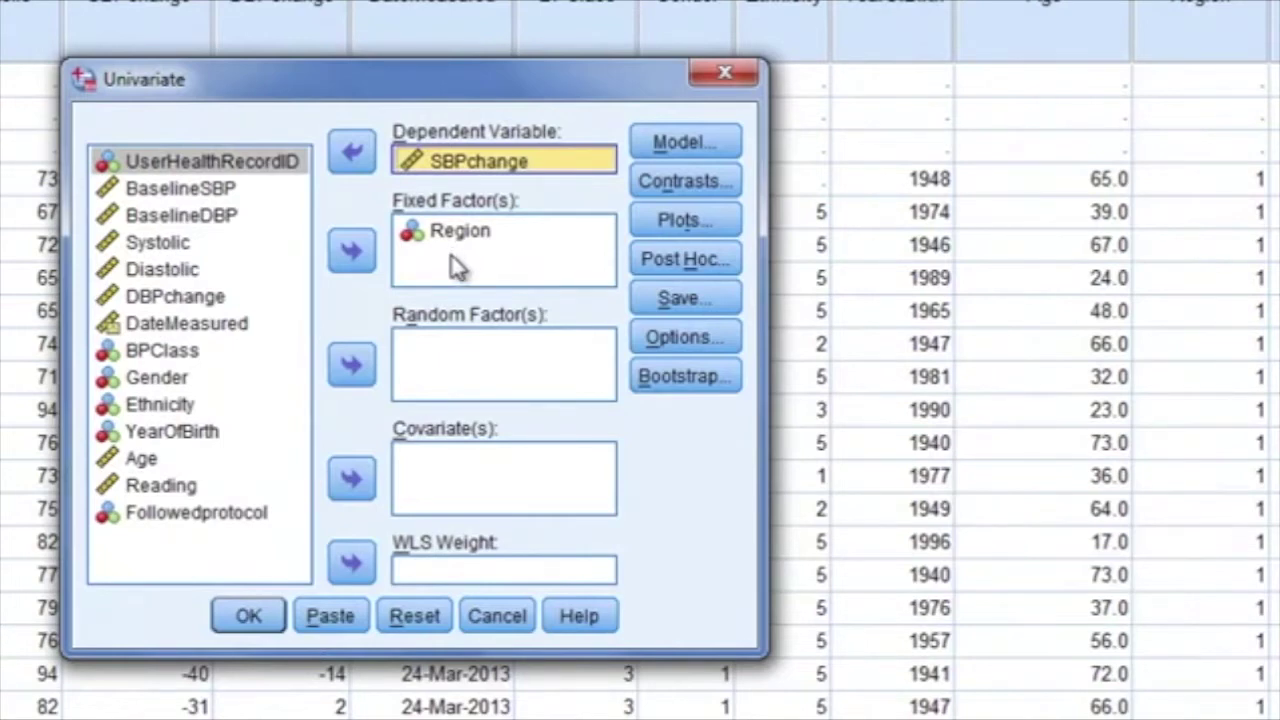
left_click(683, 337)
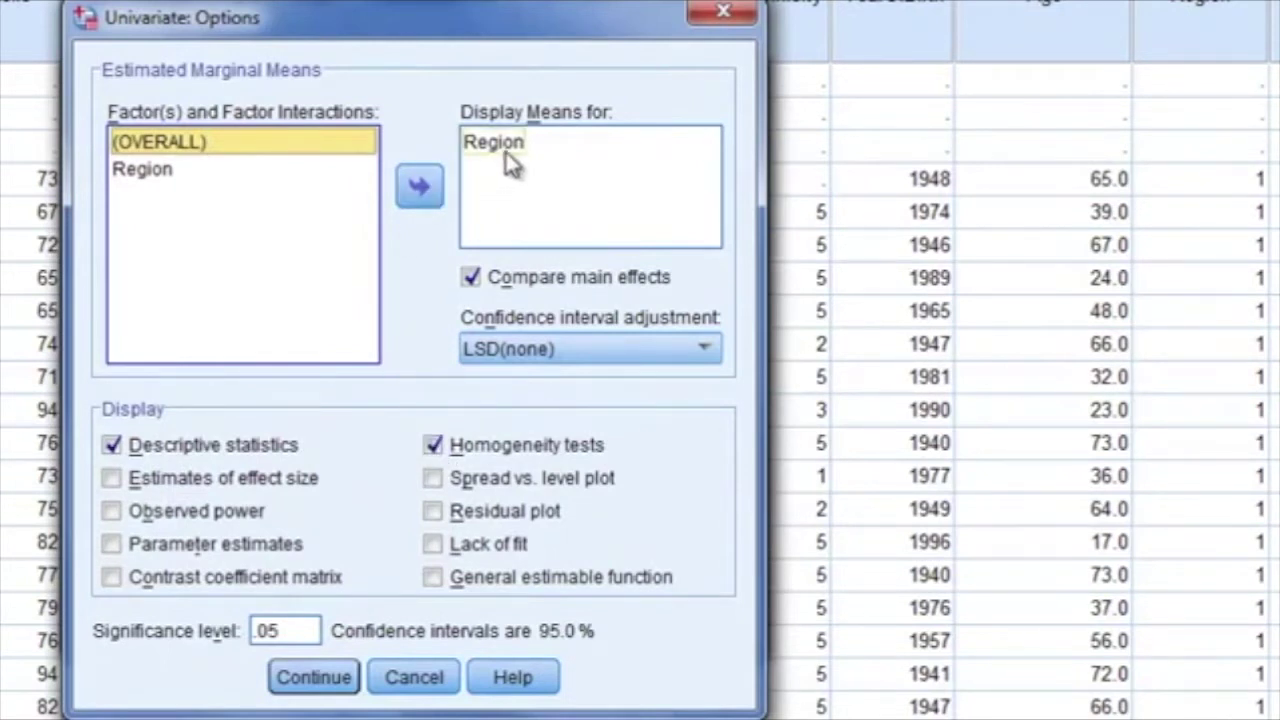
left_click(306, 679)
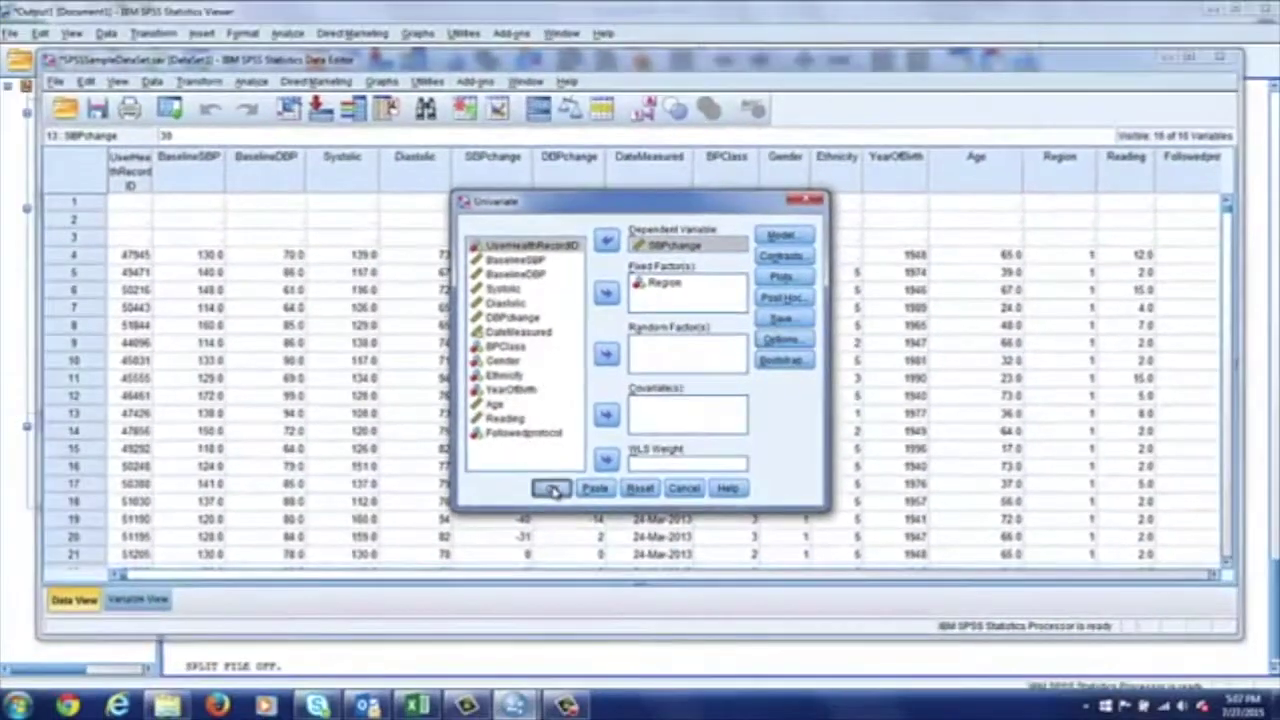
left_click(430, 539)
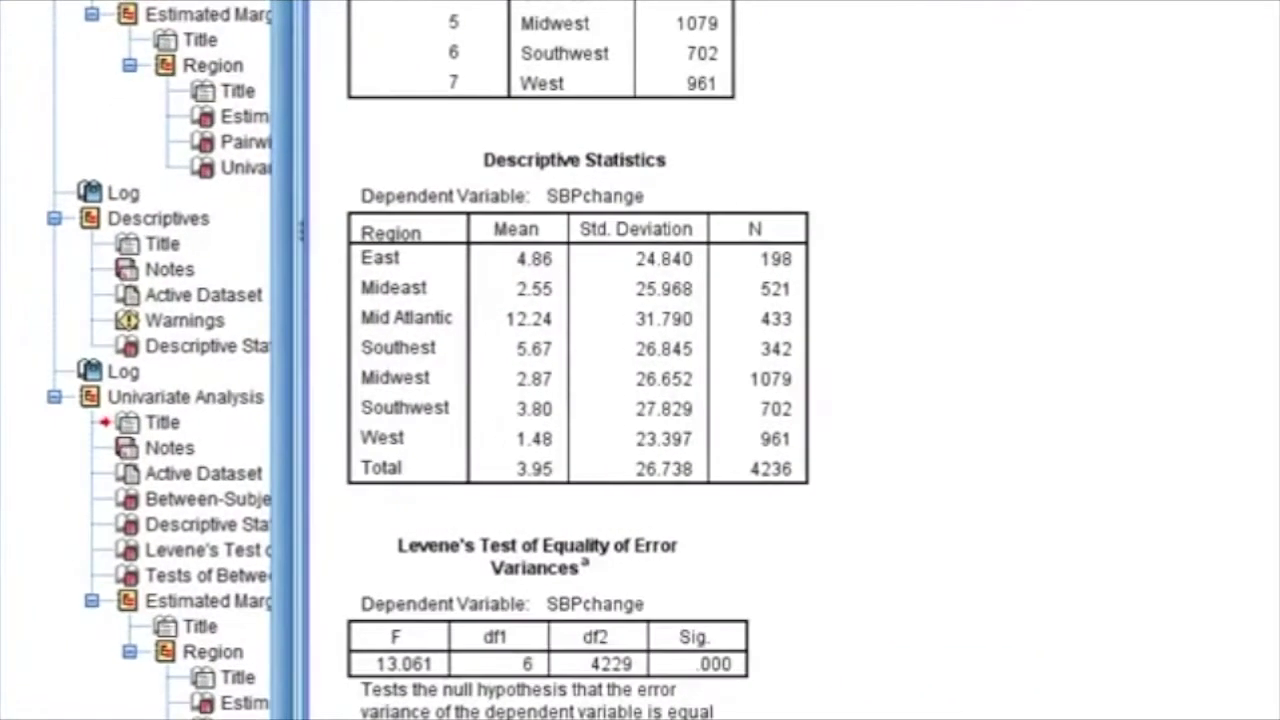
Step: Examine the Region estimated marginal means and the Tests of Between-Subjects Effects table for SBPchange
scroll(720, 400, "down", 12)
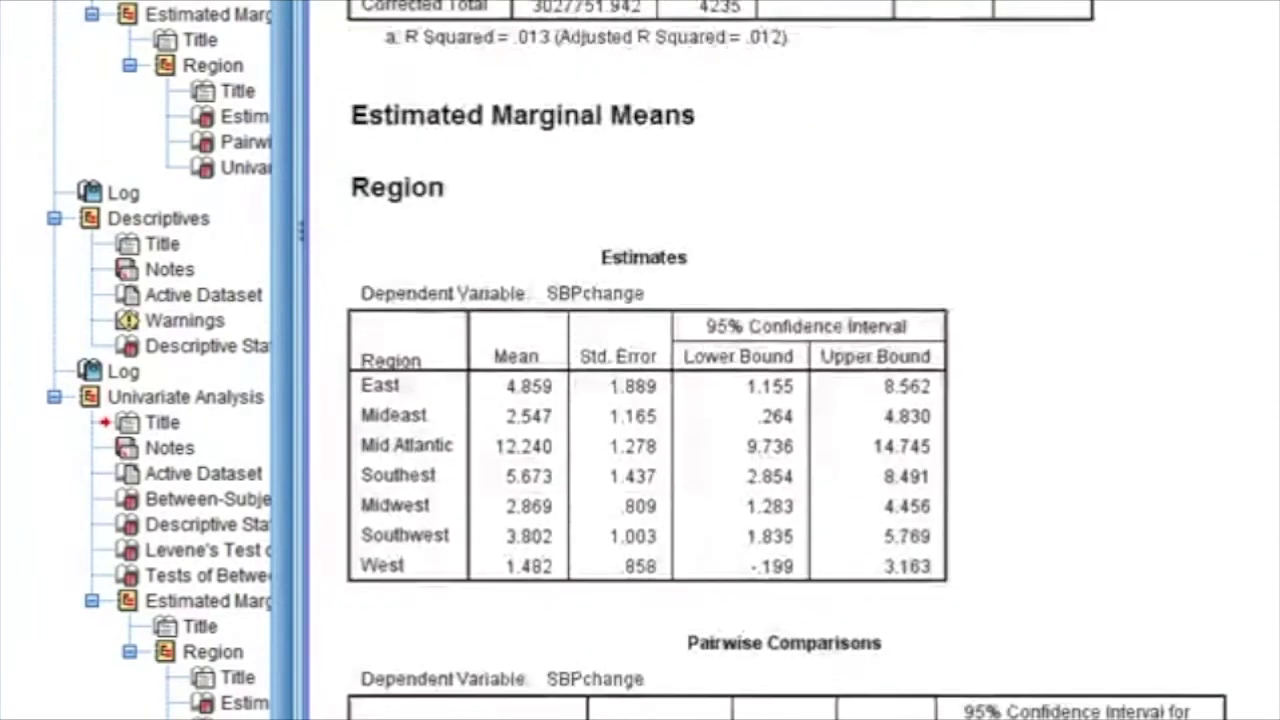
scroll(720, 400, "down", 2)
scroll(720, 400, "up", 5)
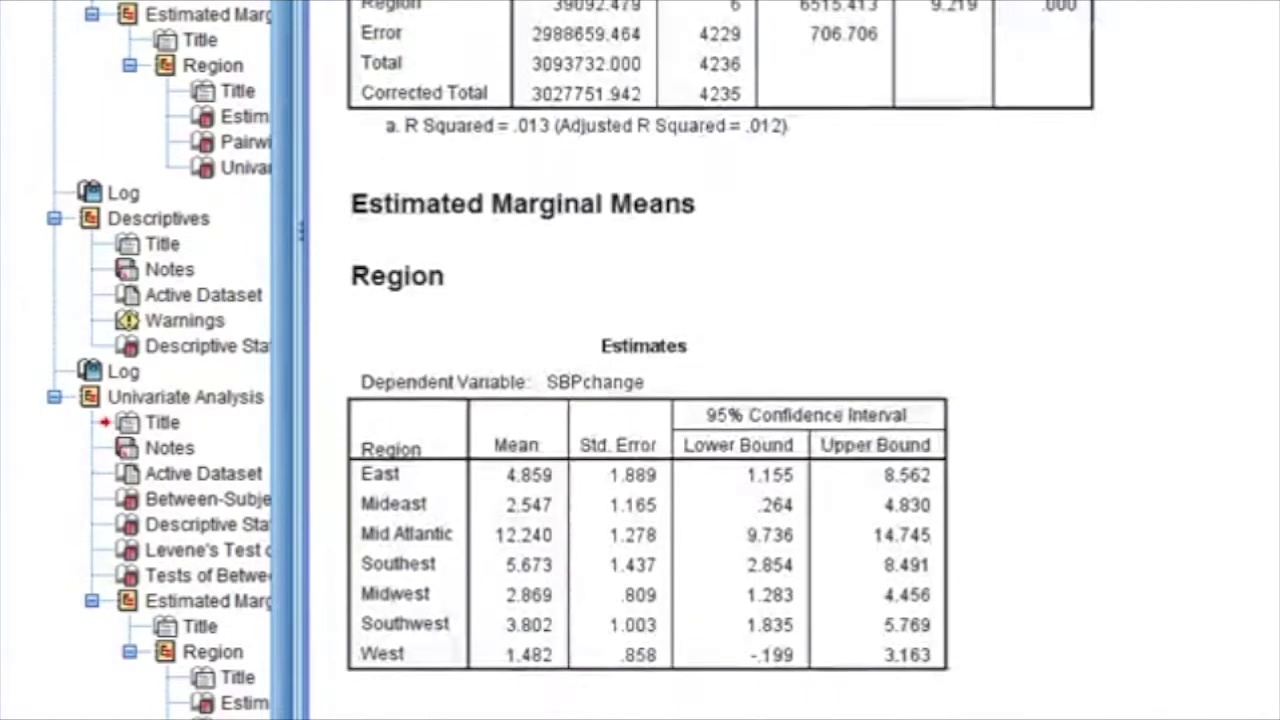
scroll(720, 400, "up", 1)
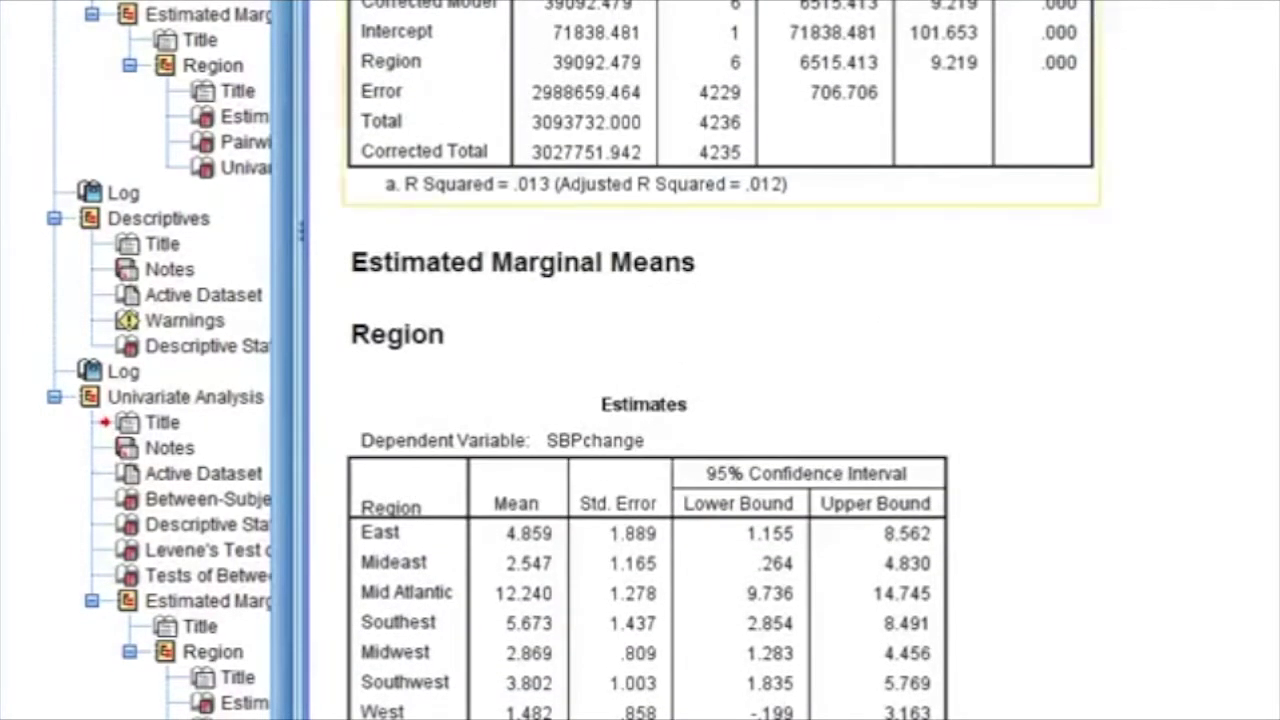
left_click(405, 63)
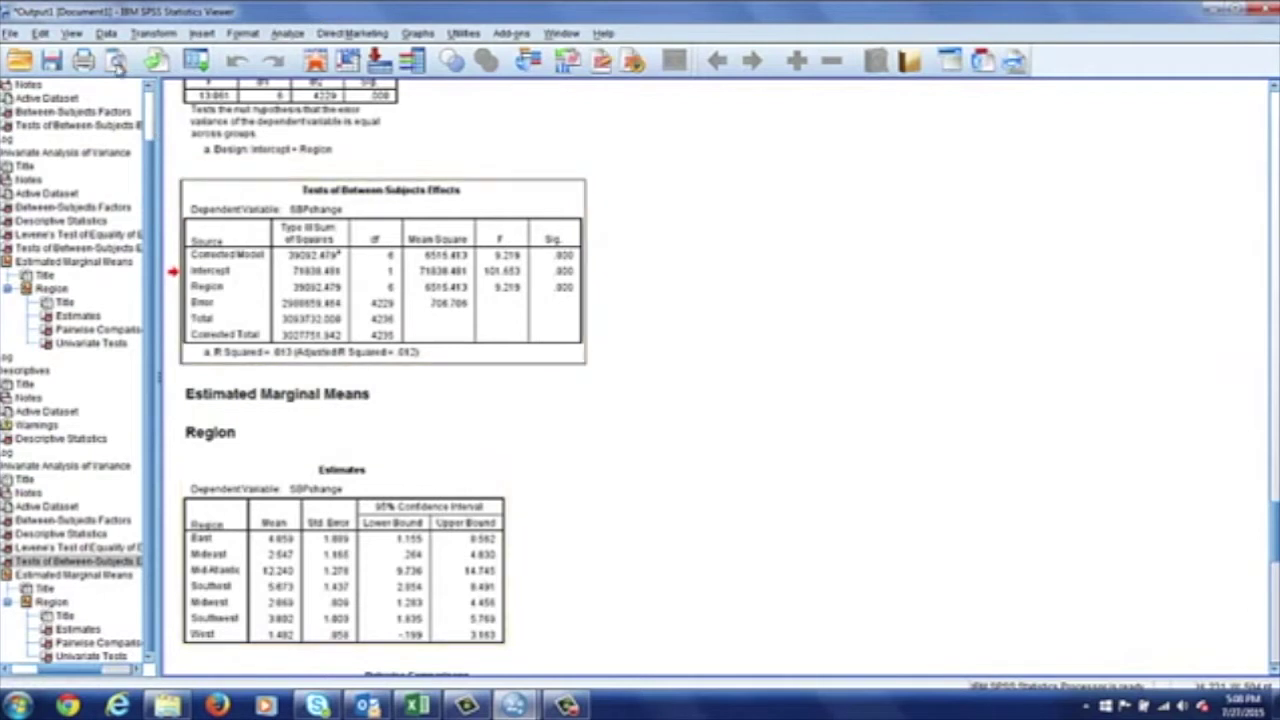
Step: Split the file with the Compare groups option, using Region as the grouping variable and sorting the file by it
left_click(106, 34)
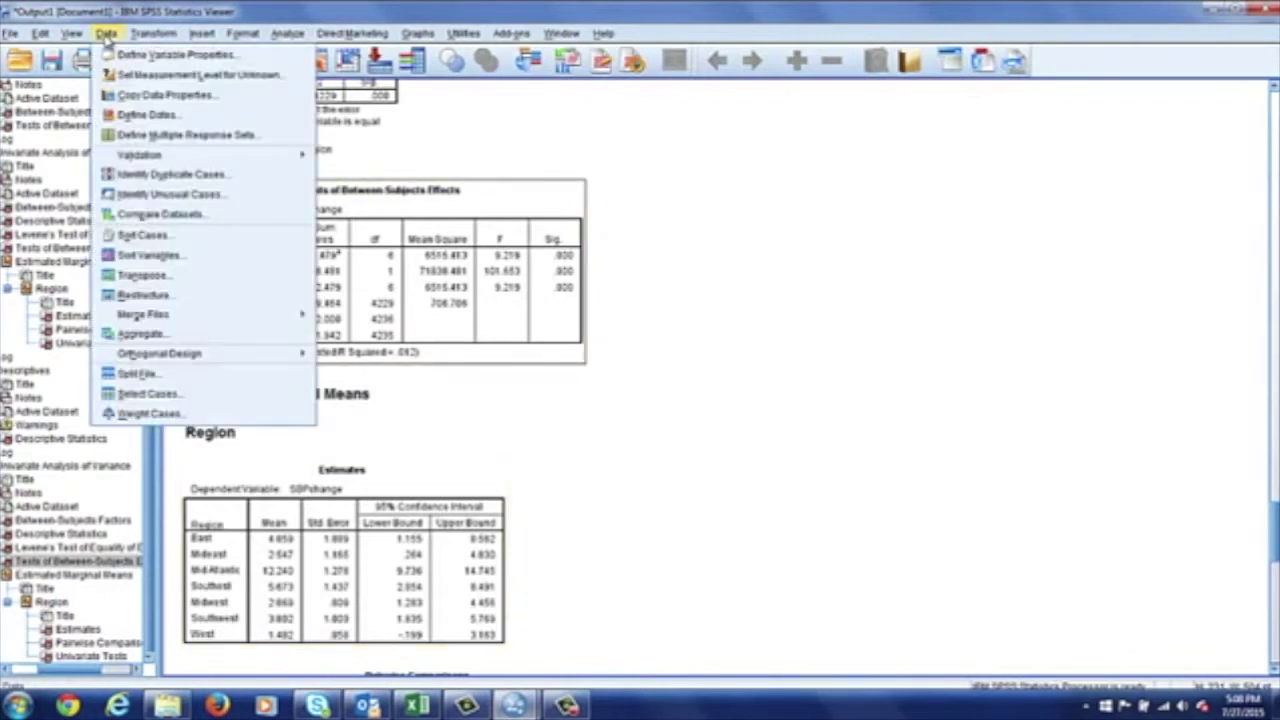
left_click(140, 374)
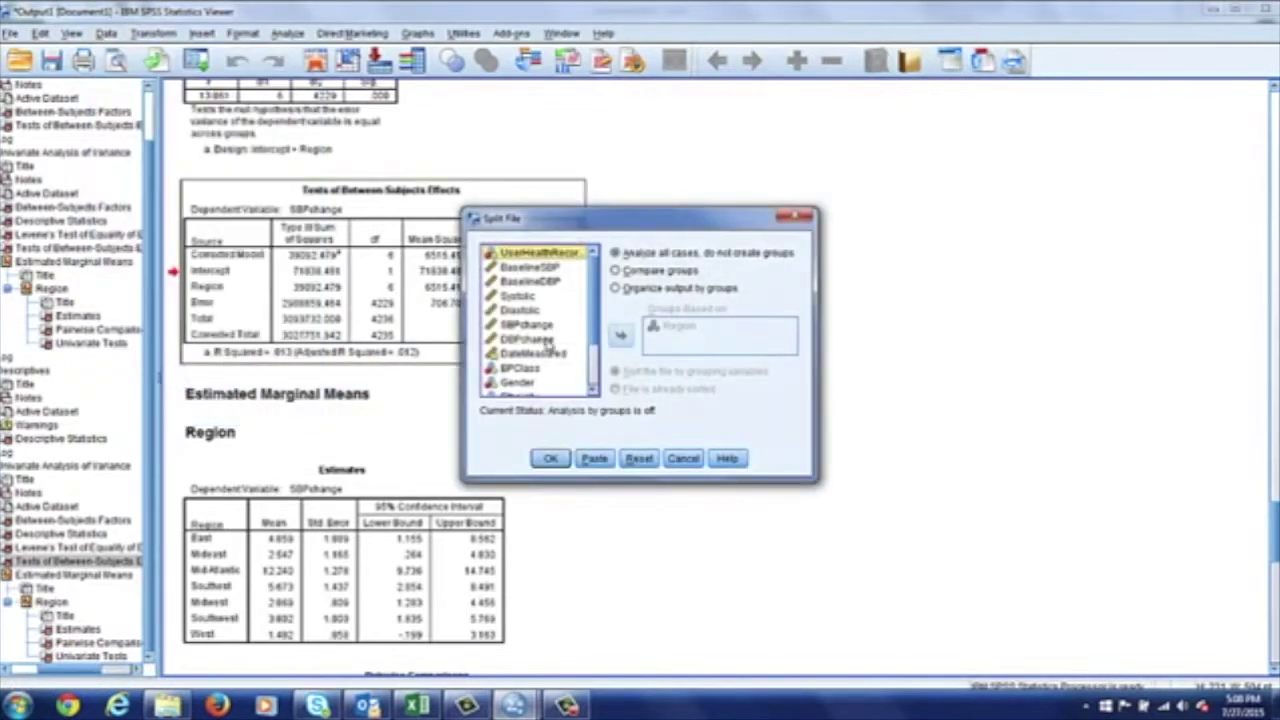
left_click(615, 271)
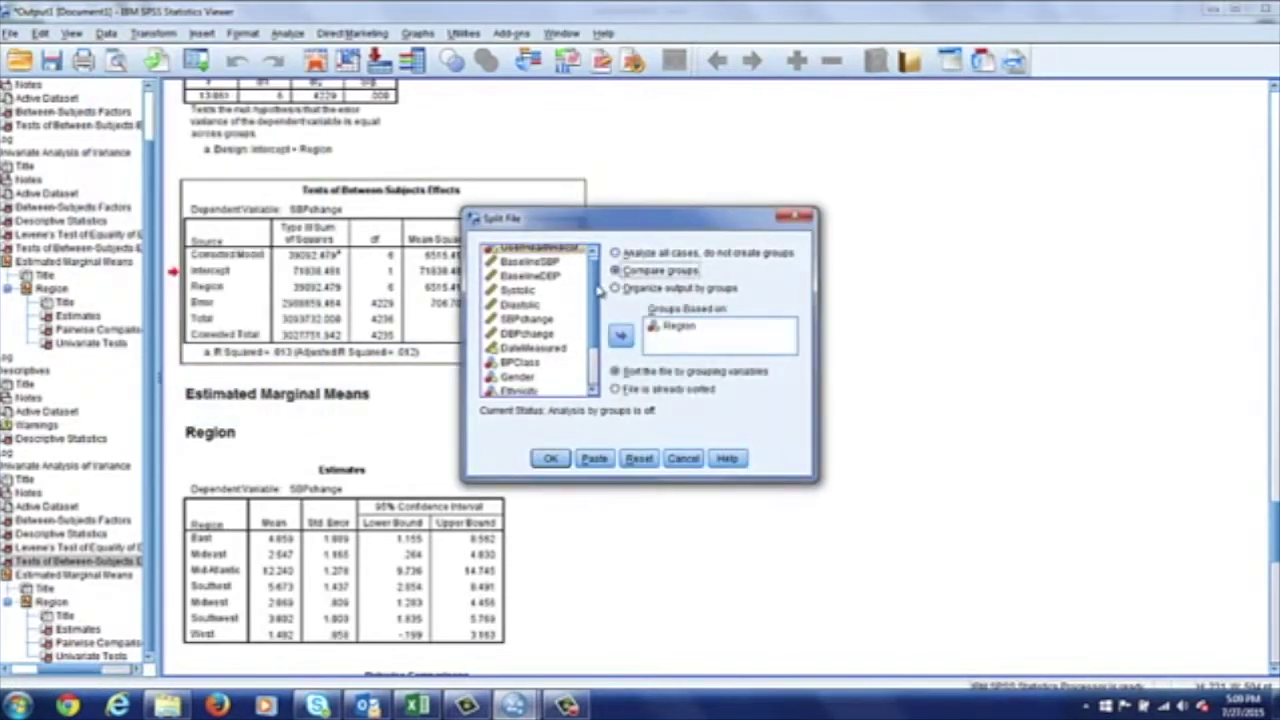
left_click(673, 328)
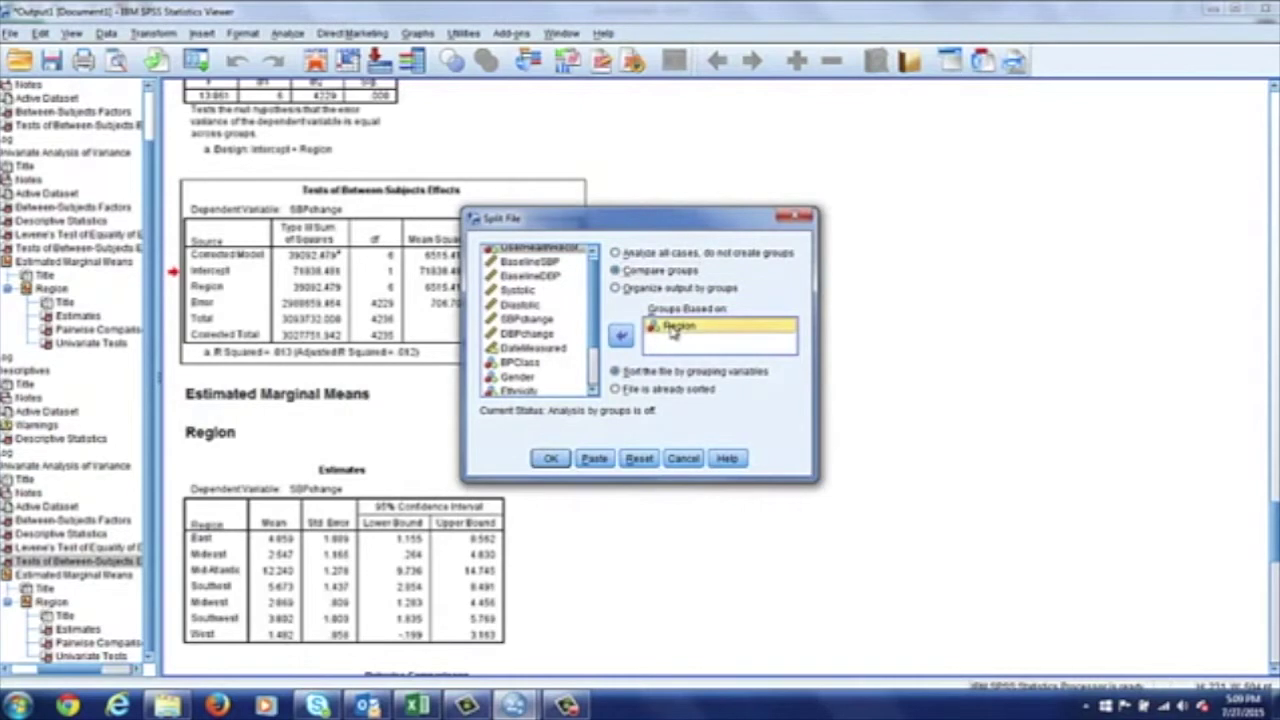
left_click(550, 458)
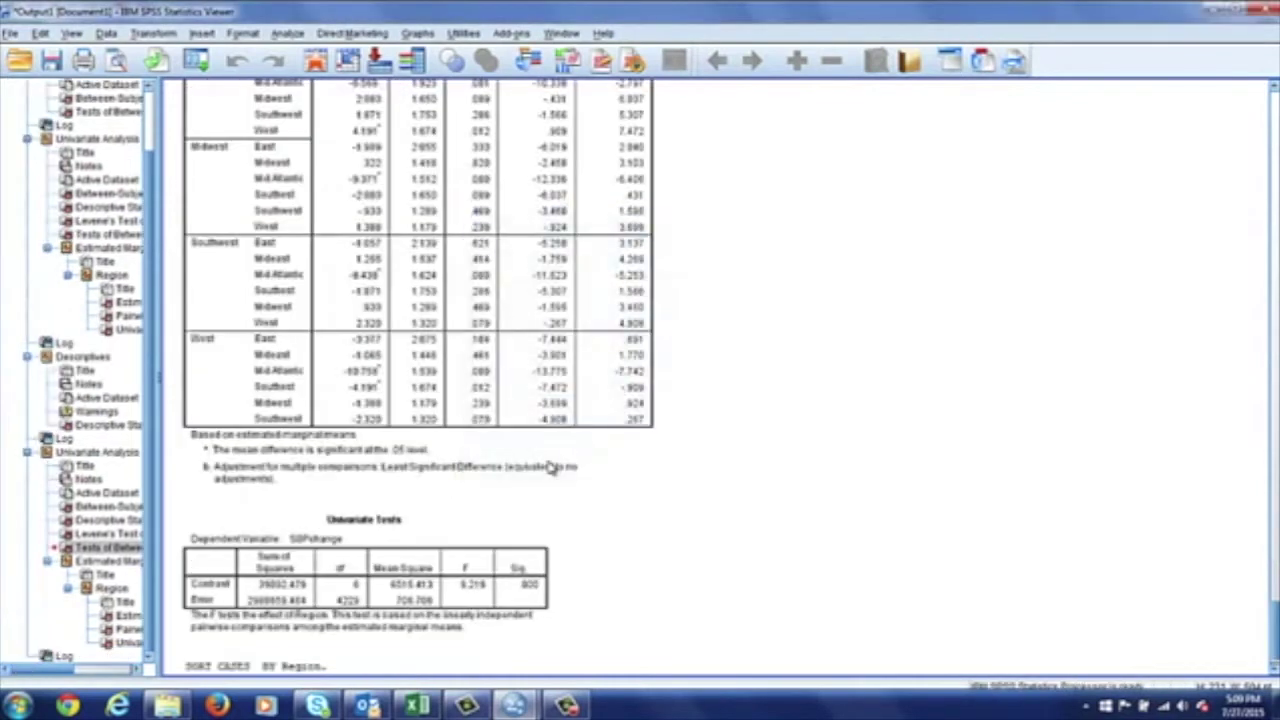
Step: Run Descriptives on BaselineSBP to get its statistics for each region
left_click(285, 36)
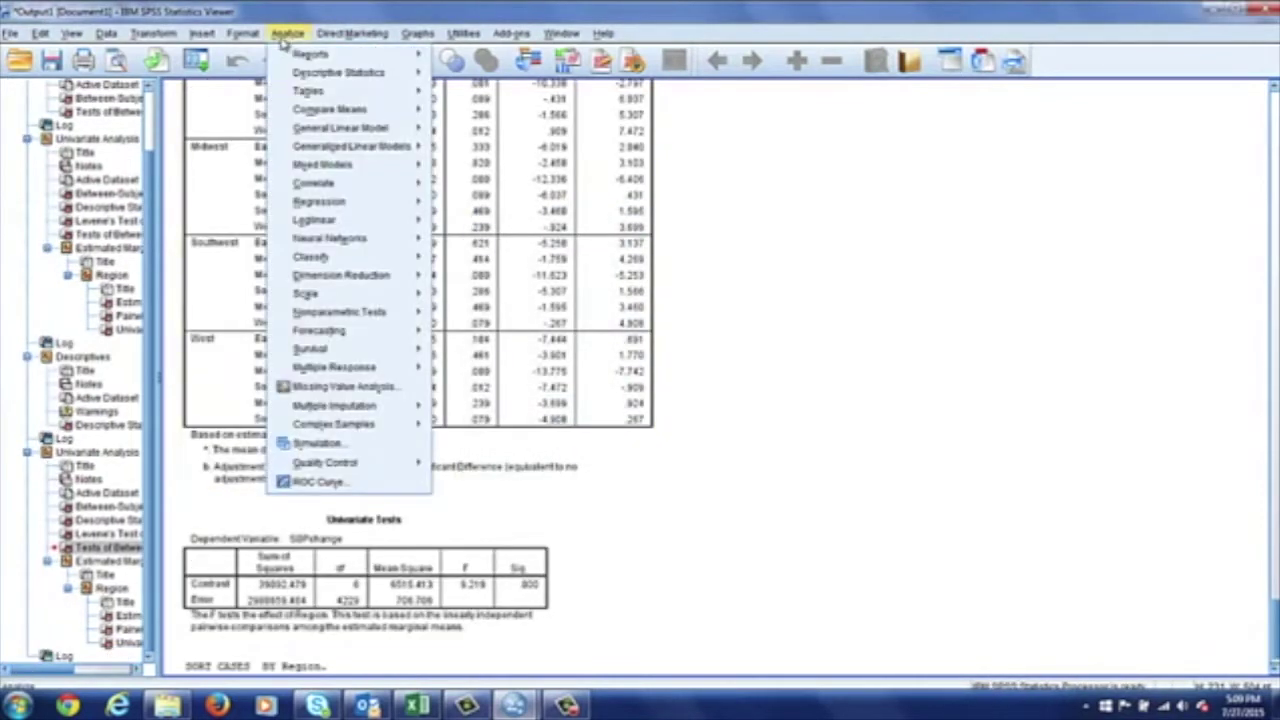
mouse_move(303, 76)
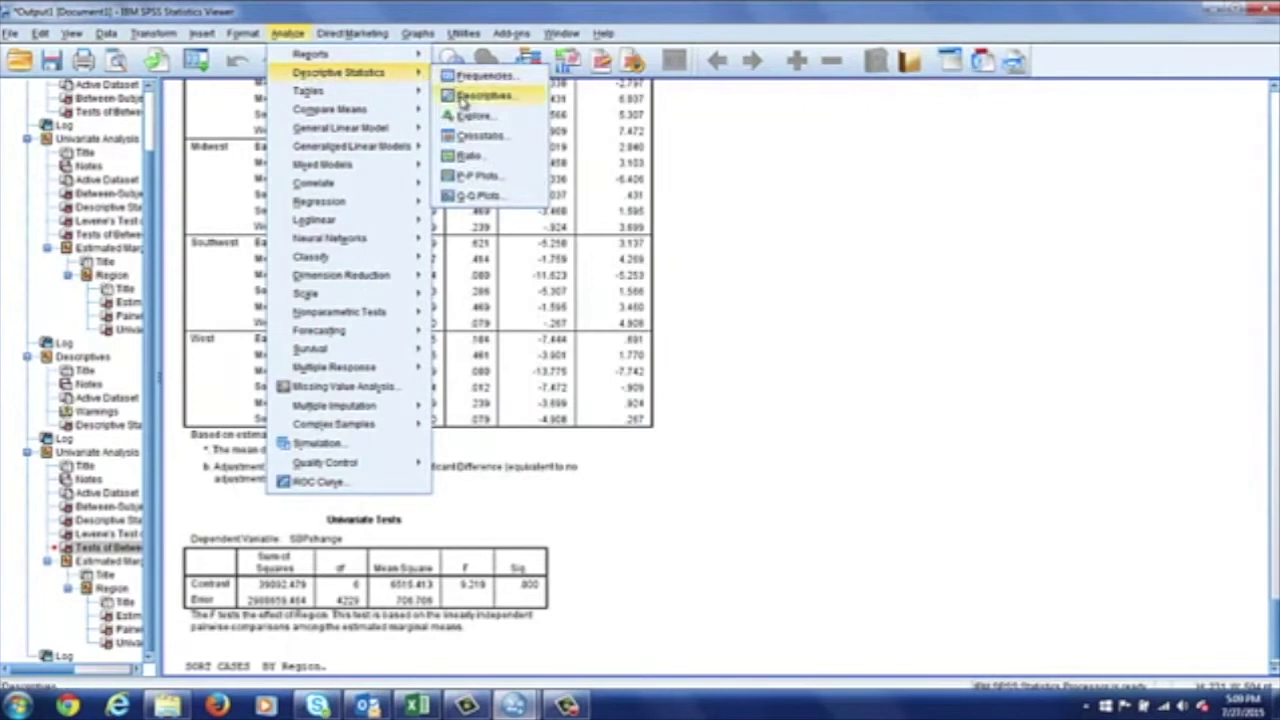
left_click(480, 96)
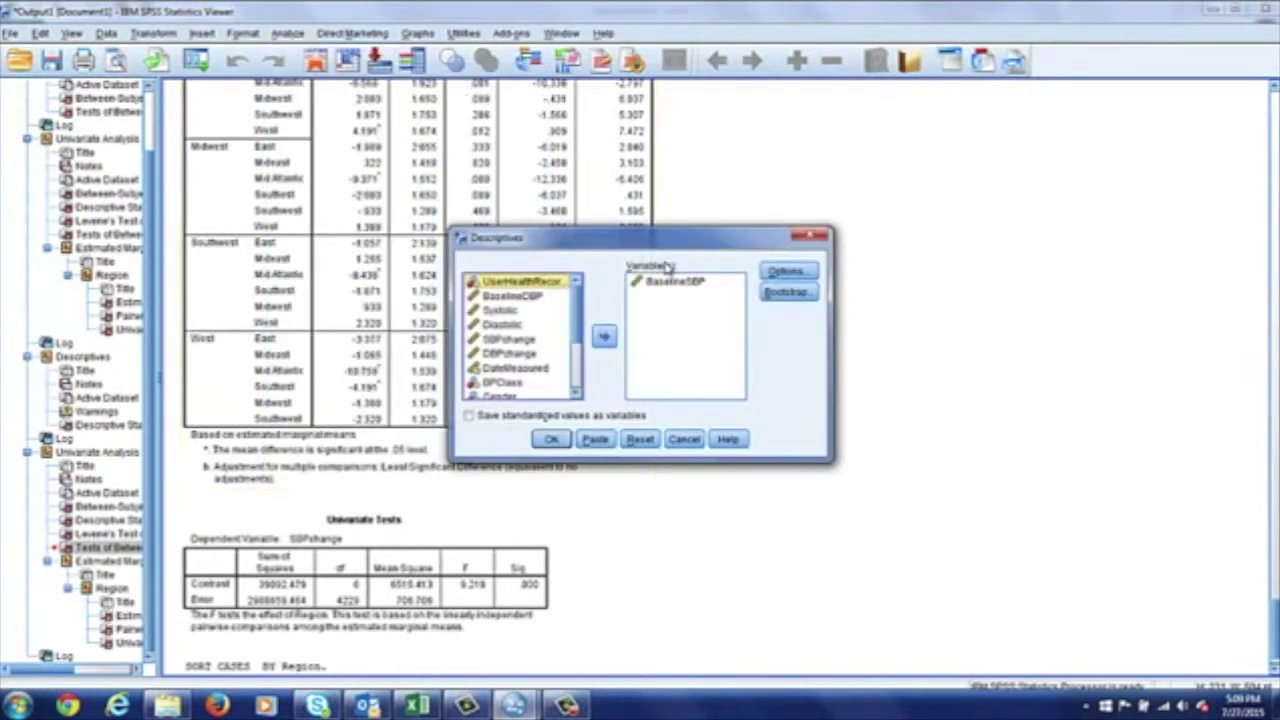
left_click(669, 284)
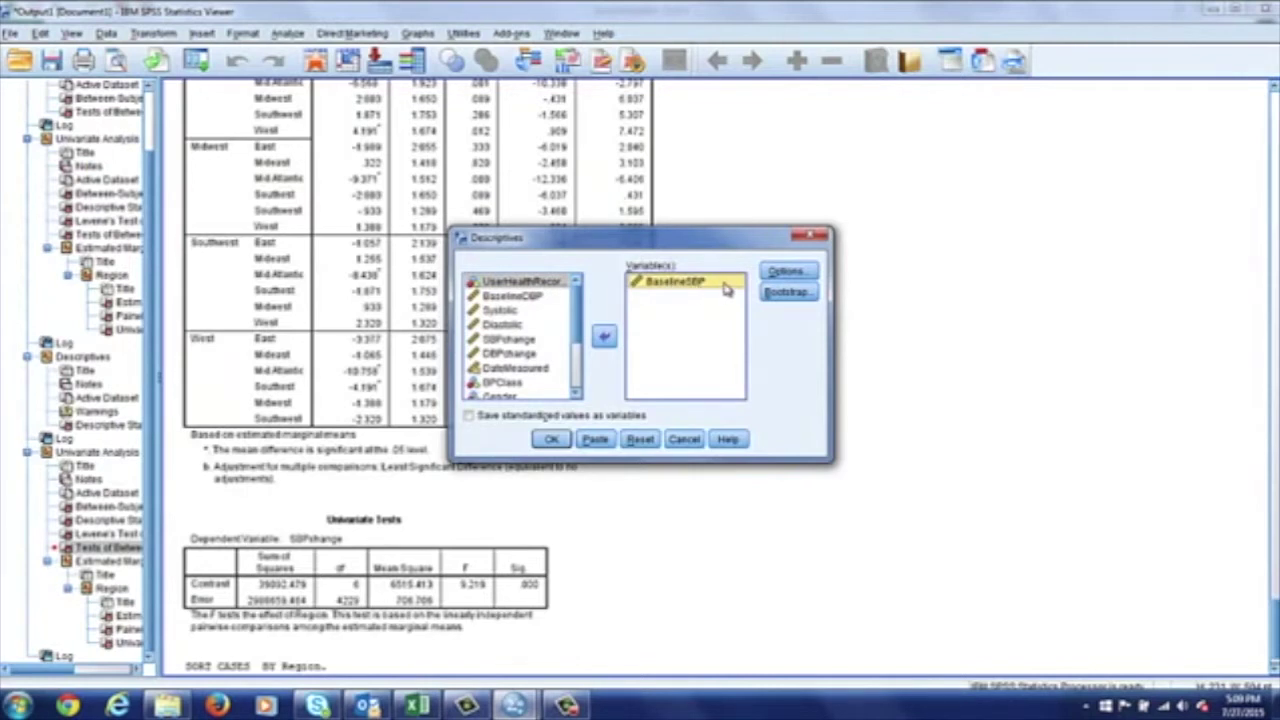
left_click(551, 440)
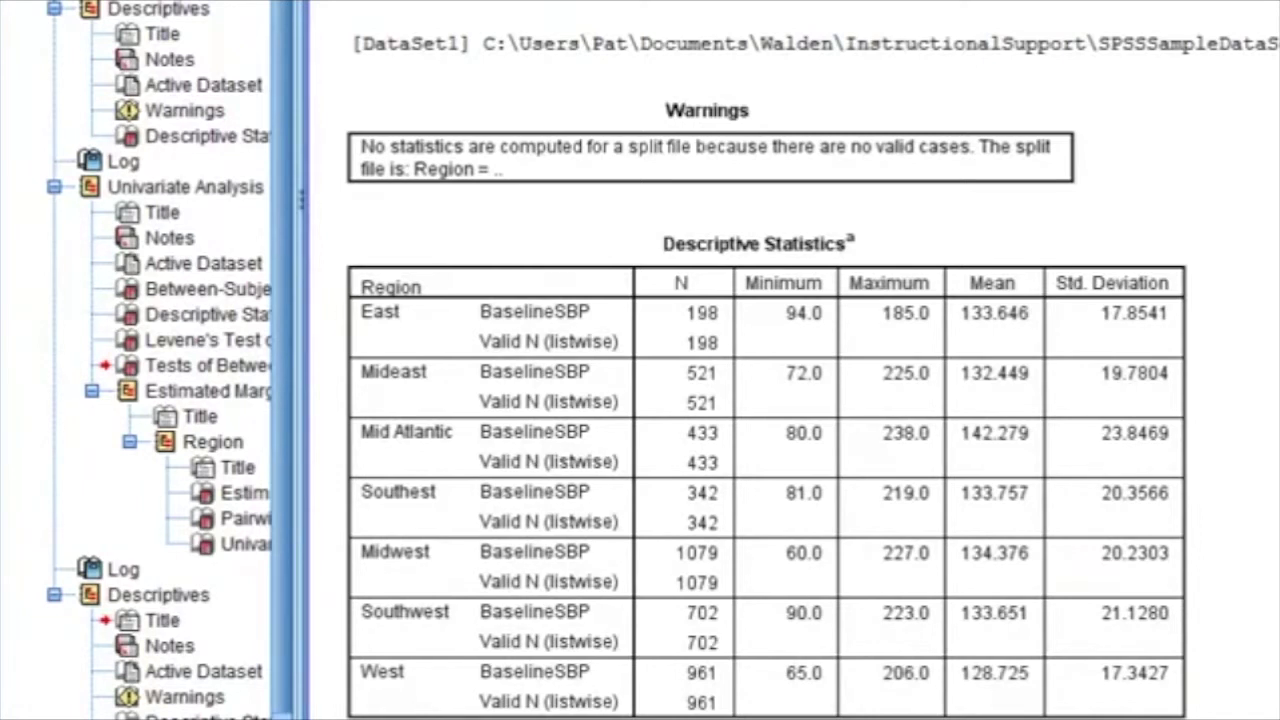
left_click(1108, 438)
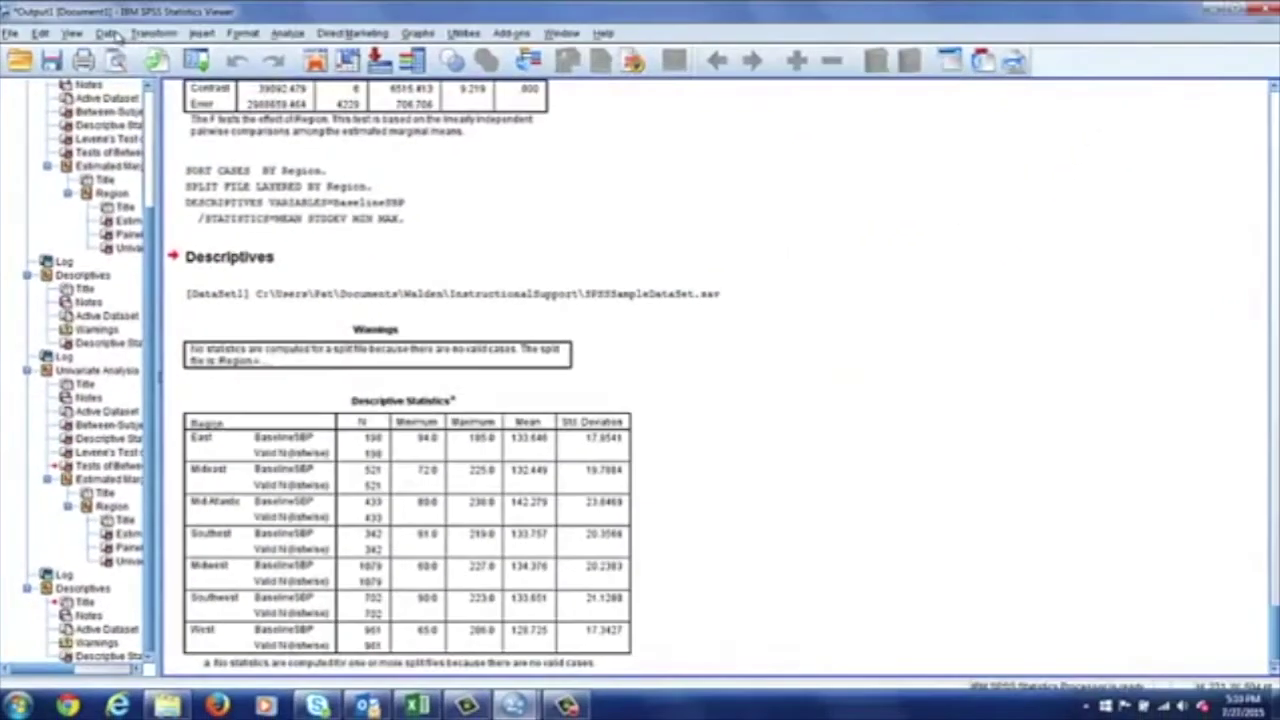
Step: Turn off the file split by setting it to analyze all cases without creating groups
left_click(105, 33)
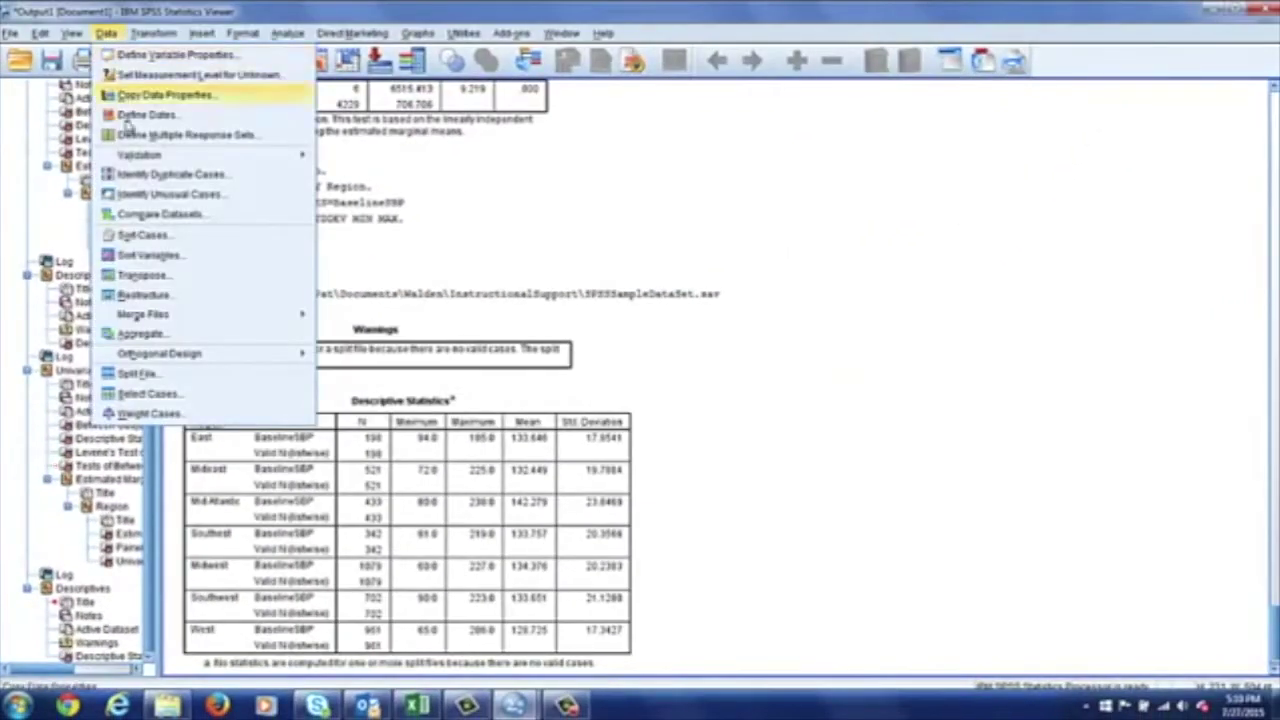
left_click(184, 375)
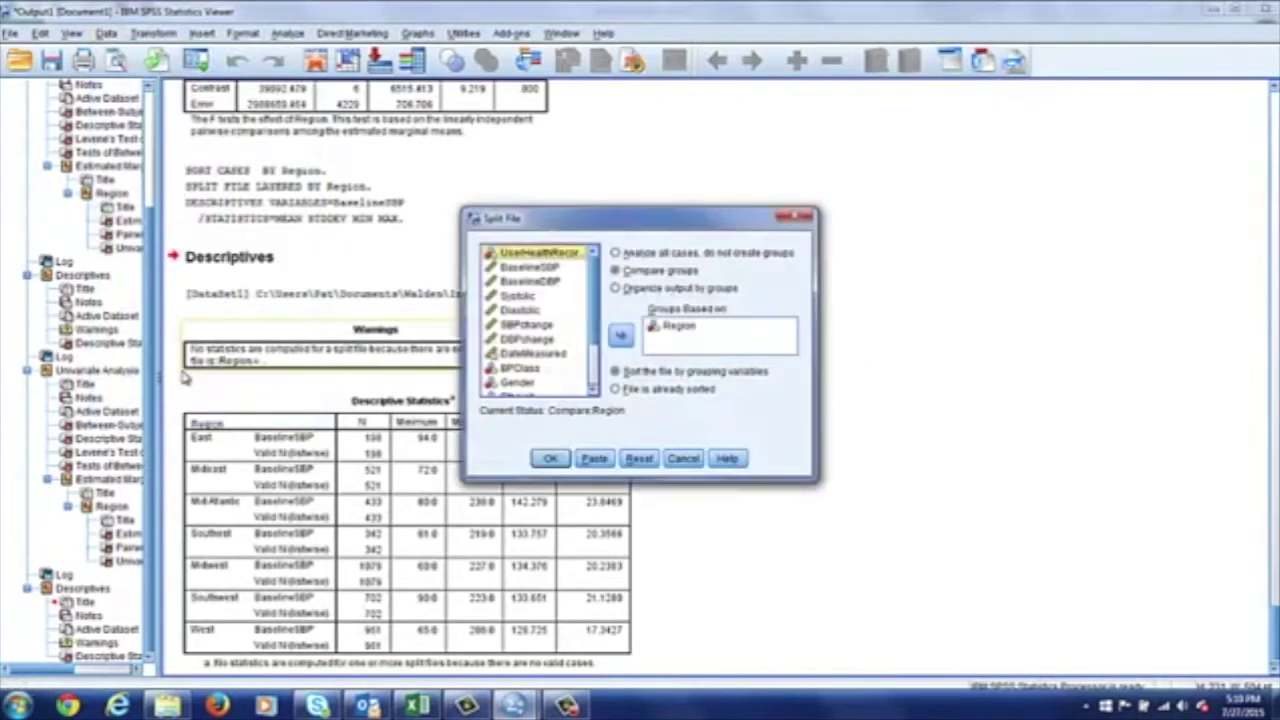
left_click(616, 254)
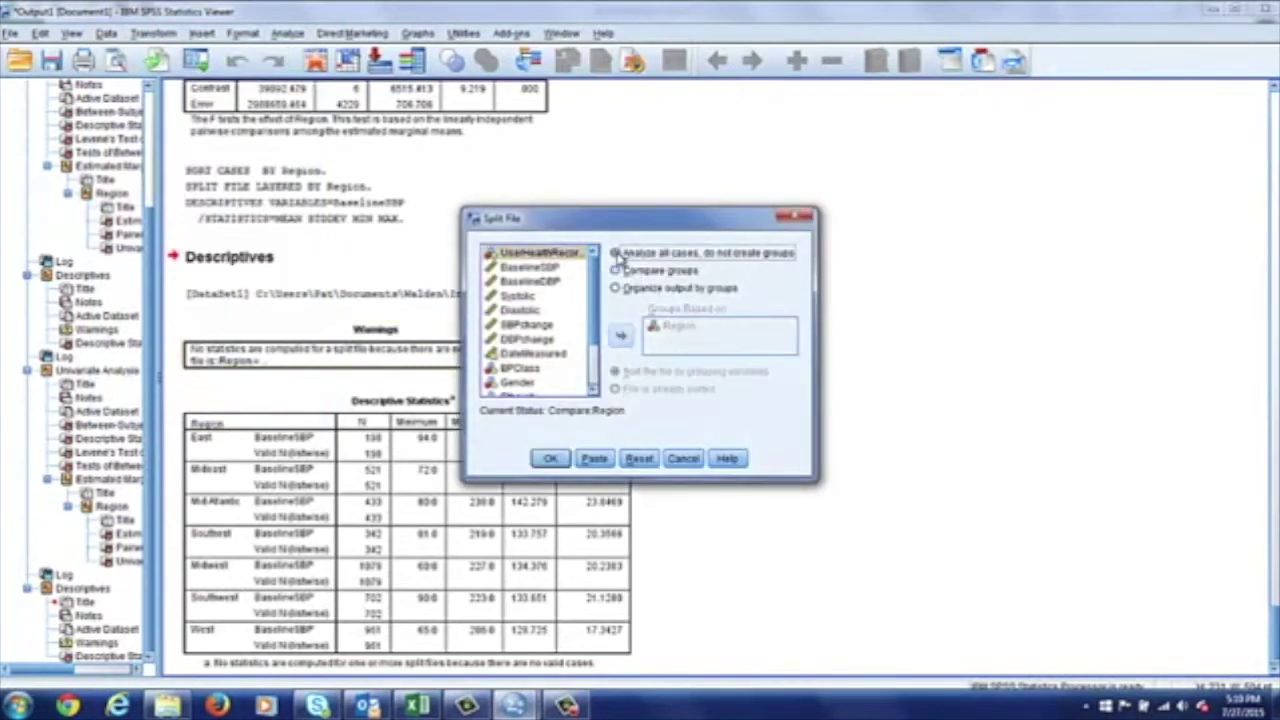
left_click(551, 459)
Step: Rerun the univariate model of SBPchange by Region with BaselineSBP added as covariate, and view its Tests of Between-Subjects Effects table
left_click(286, 33)
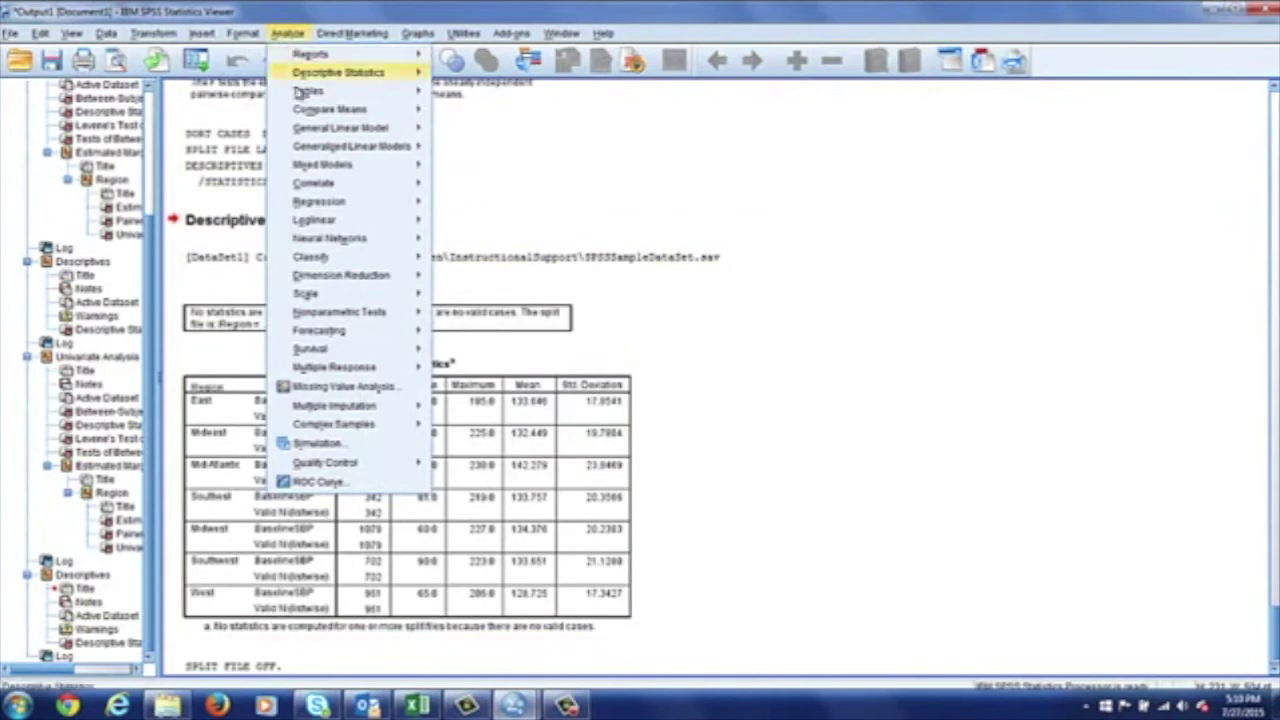
mouse_move(318, 133)
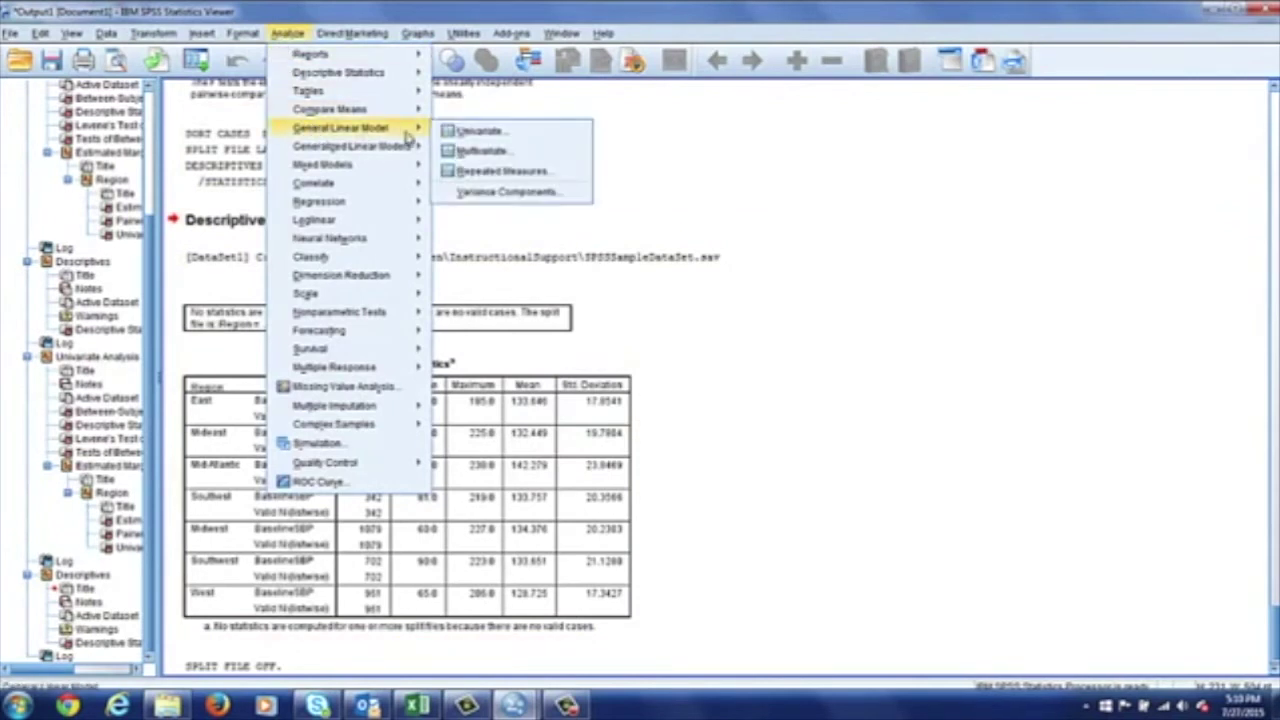
left_click(474, 131)
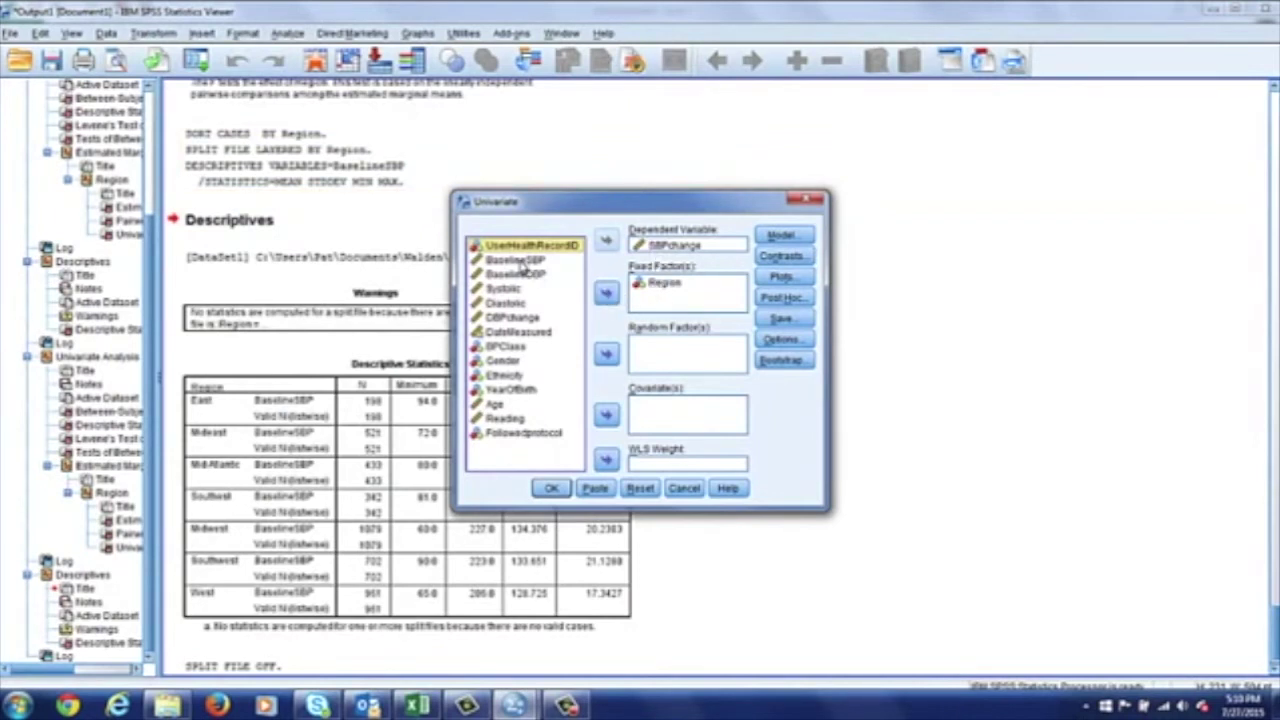
left_click_drag(521, 262, 660, 426)
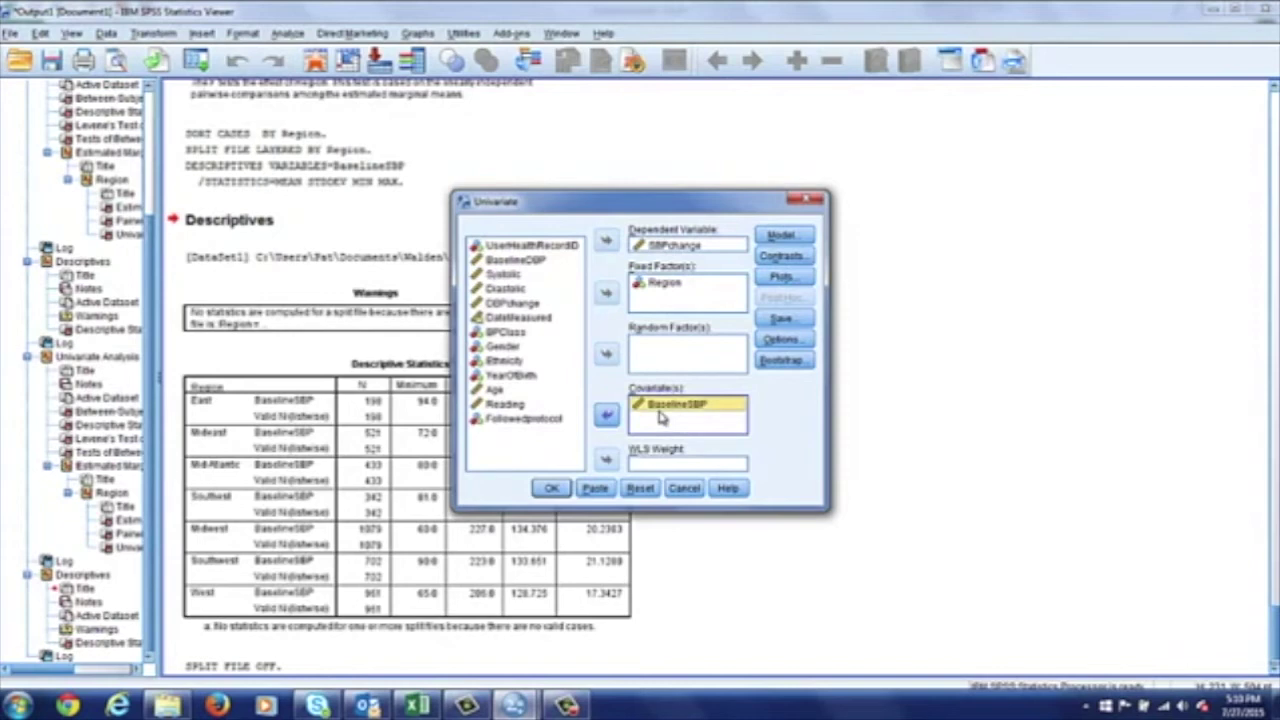
left_click(783, 340)
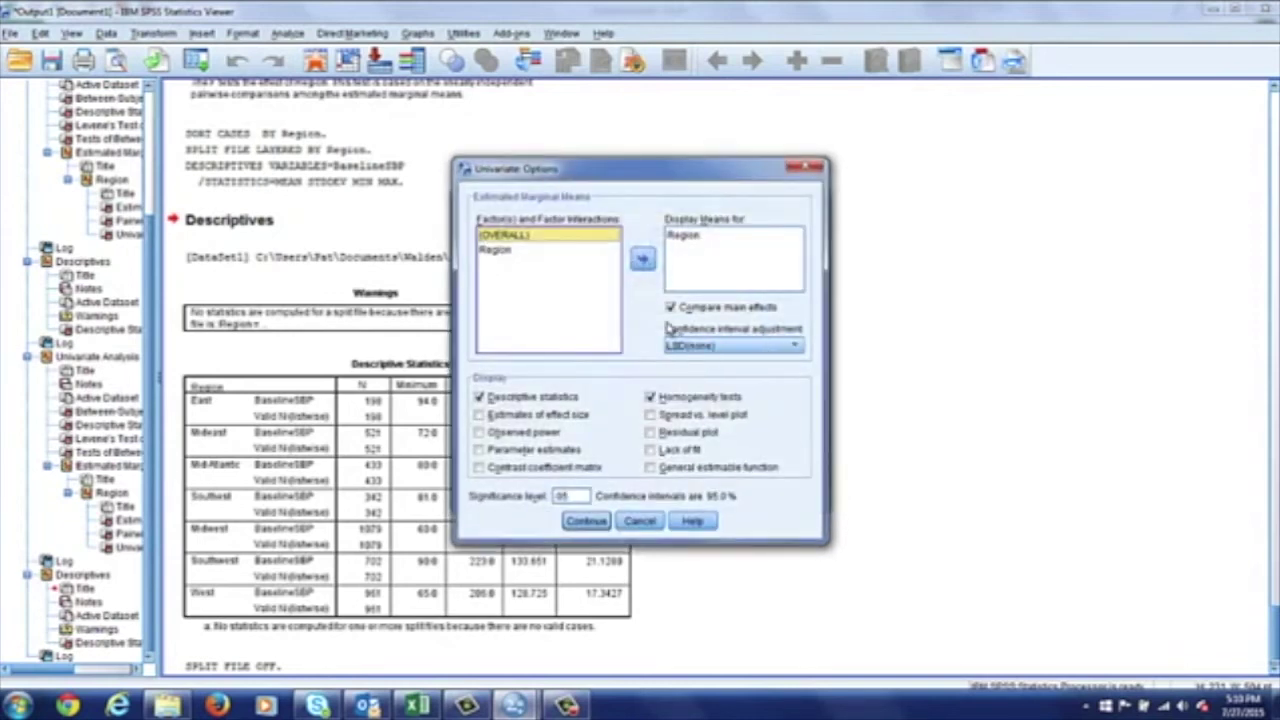
left_click(584, 520)
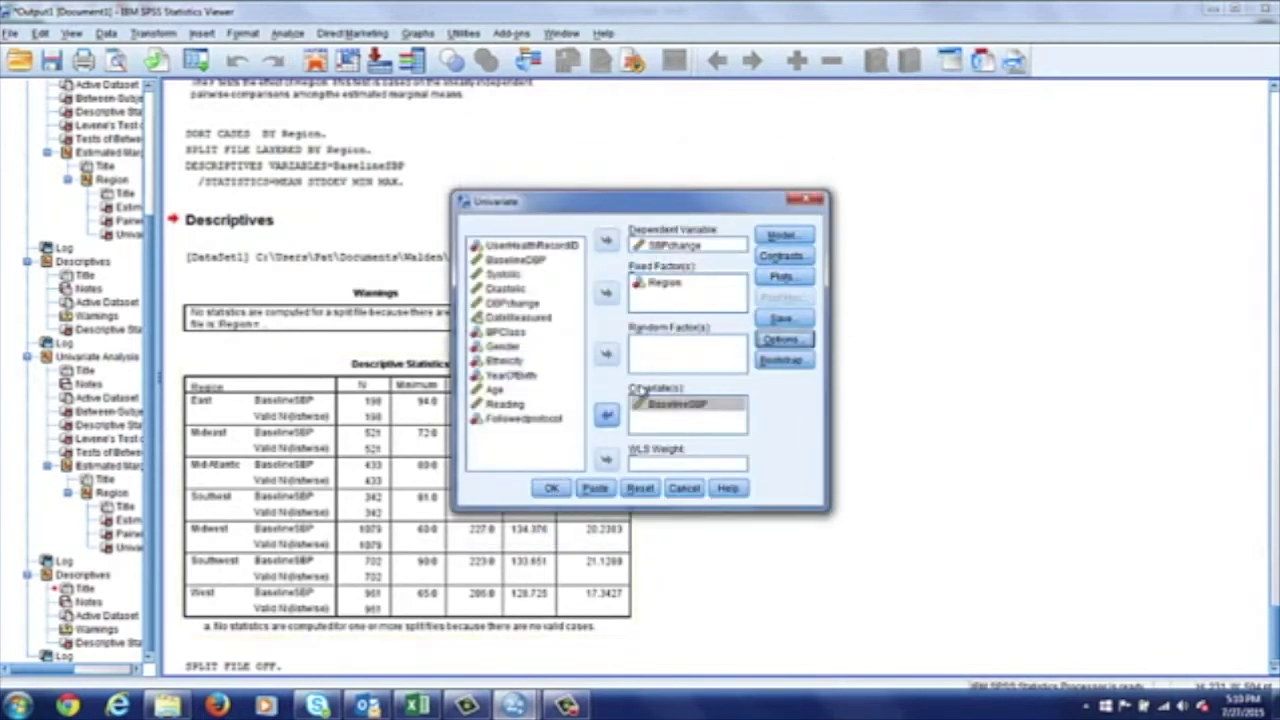
left_click(550, 489)
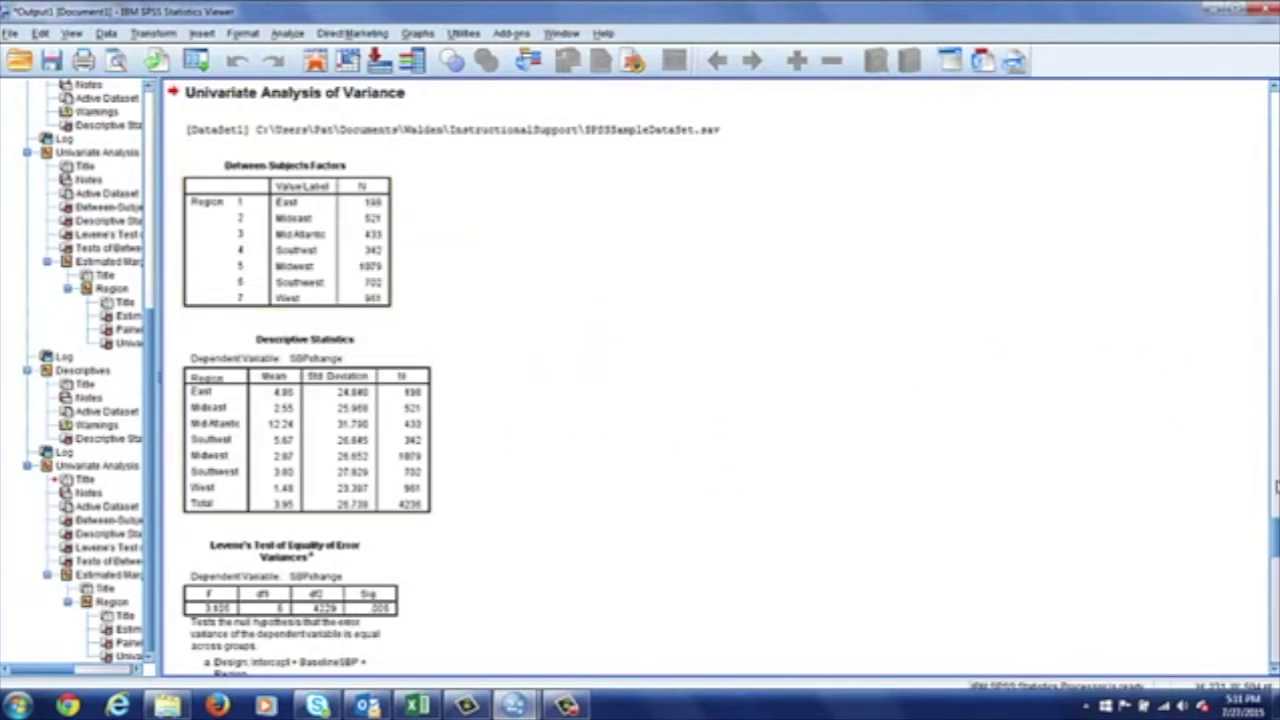
left_click_drag(1275, 537, 1275, 557)
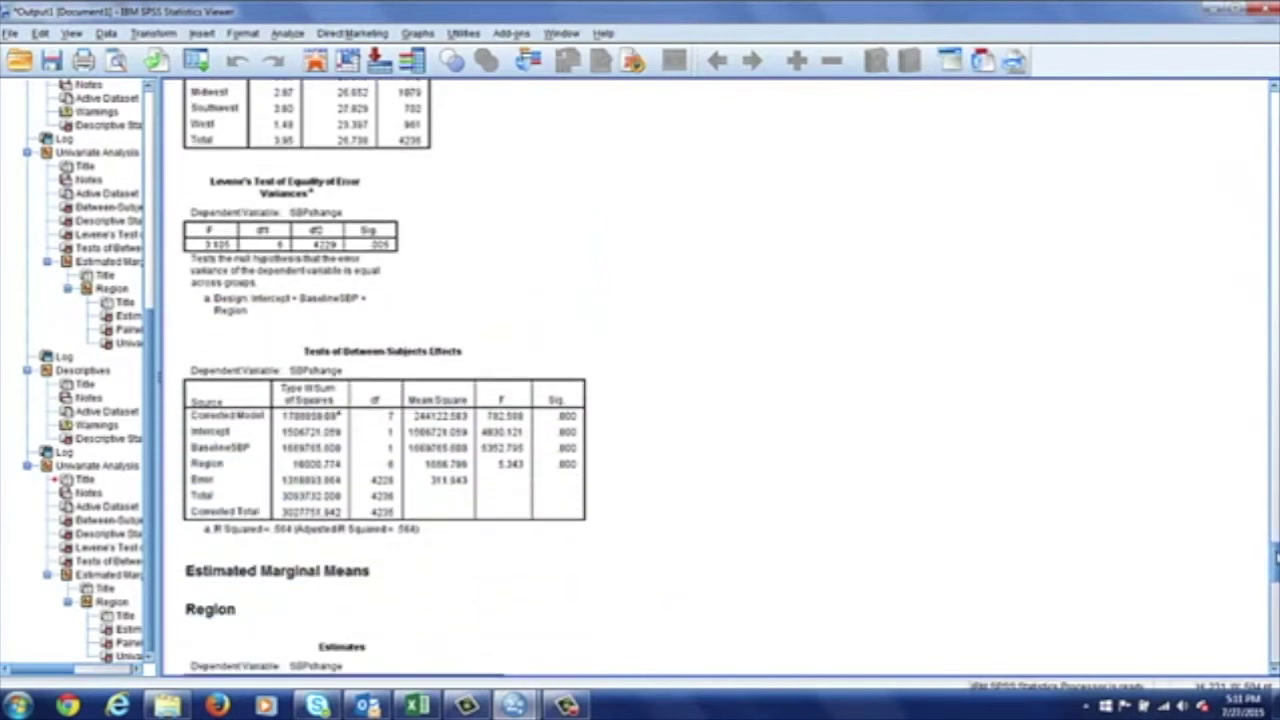
Step: Examine the ANCOVA results for SBPchange, from the between-subjects effects and adjusted region means through the pairwise comparisons and univariate tests
left_click_drag(1275, 557, 1275, 572)
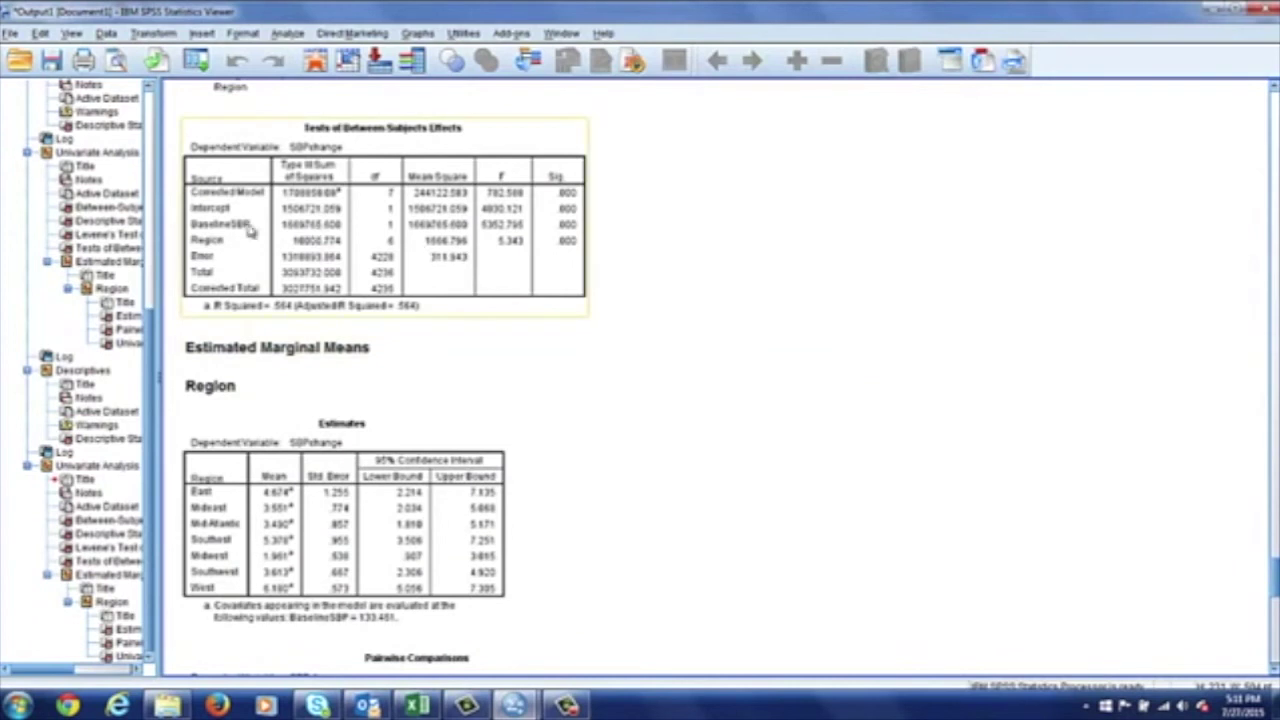
left_click(330, 137)
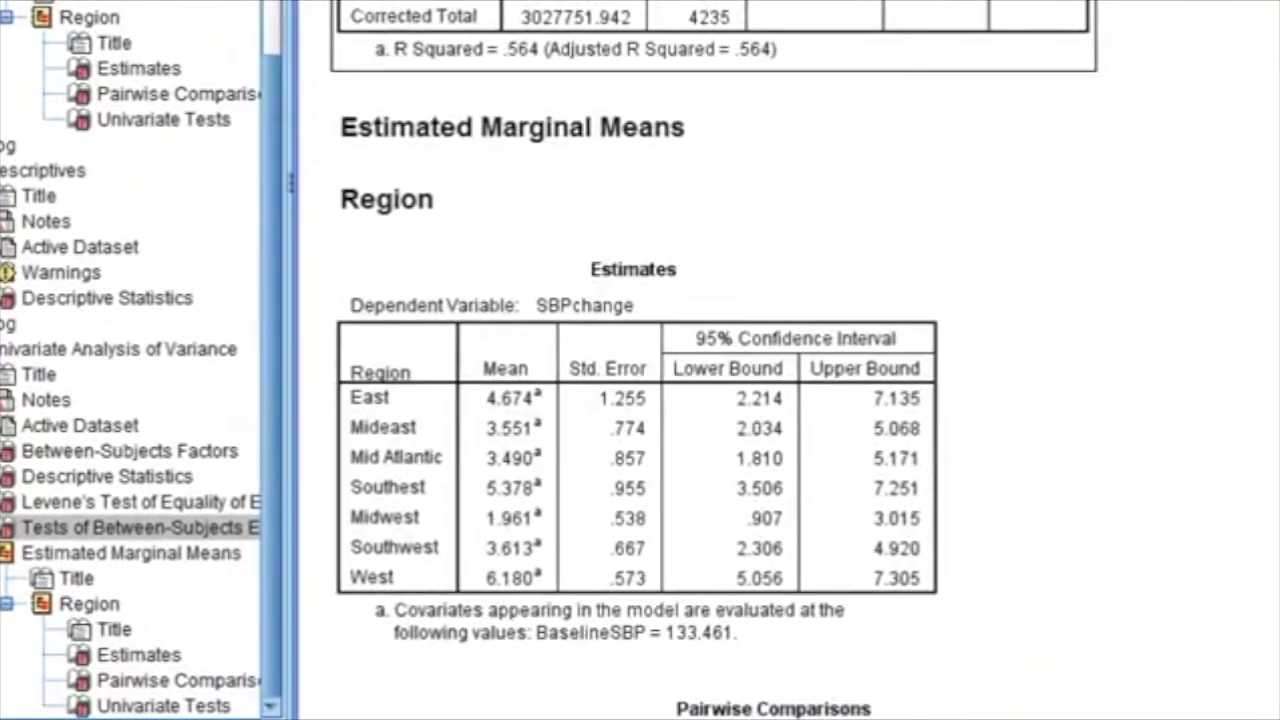
scroll(777, 360, "down", 15)
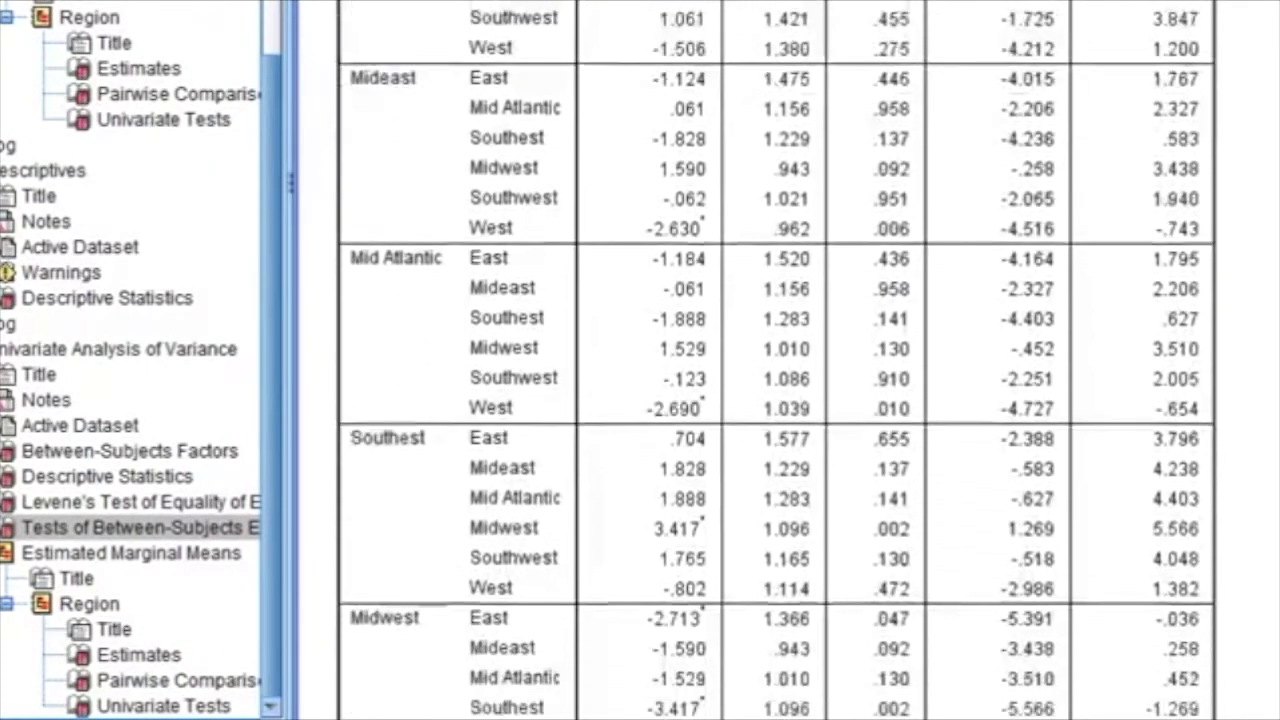
scroll(777, 360, "down", 9)
scroll(777, 360, "up", 7)
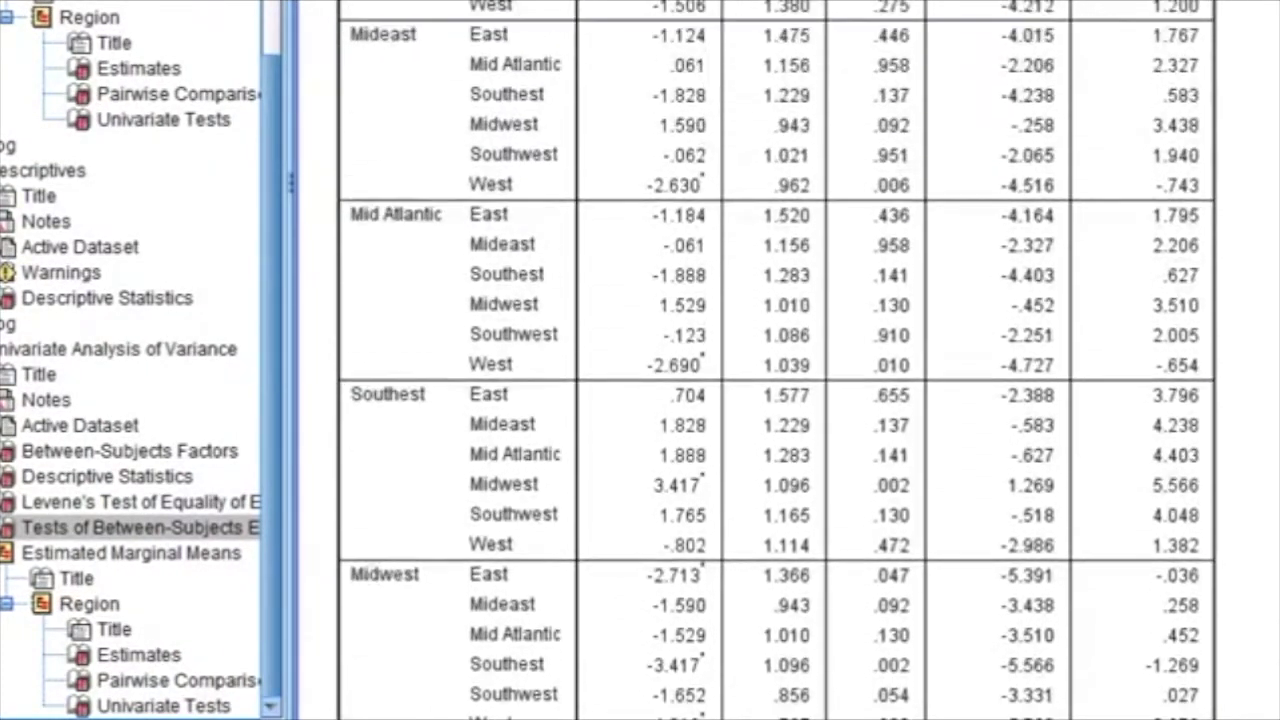
scroll(777, 360, "down", 5)
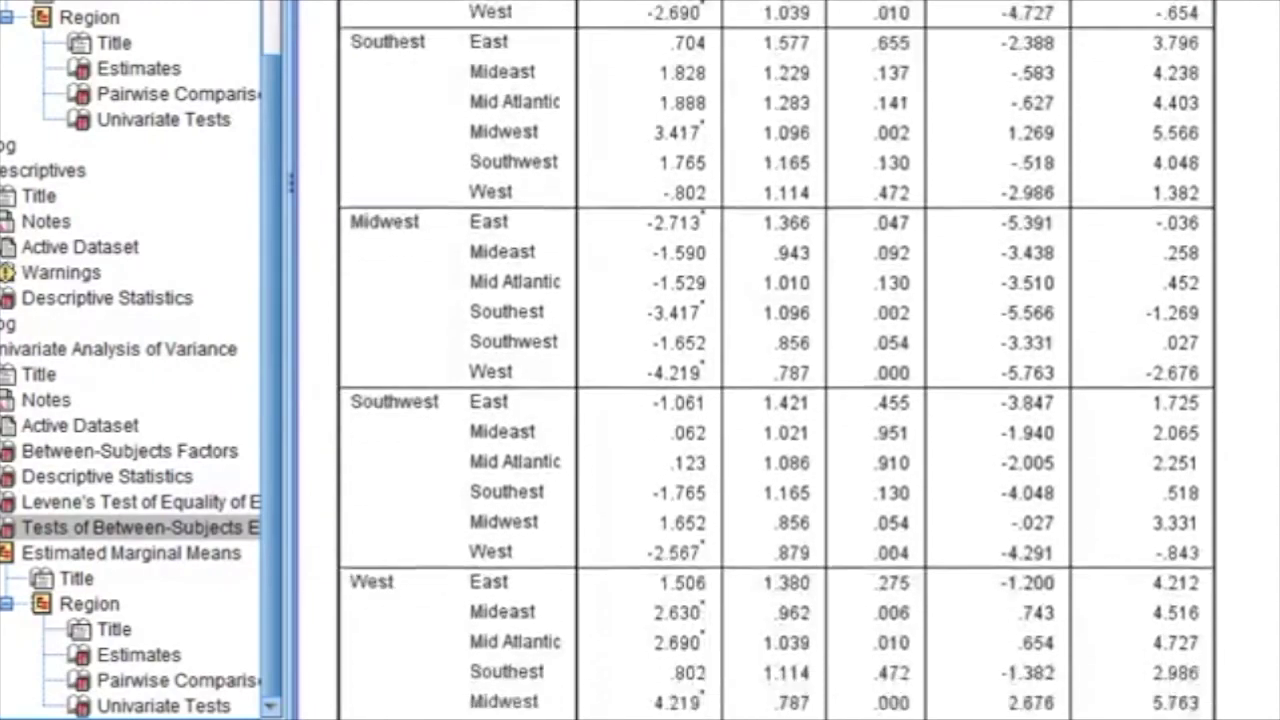
scroll(776, 360, "down", 7)
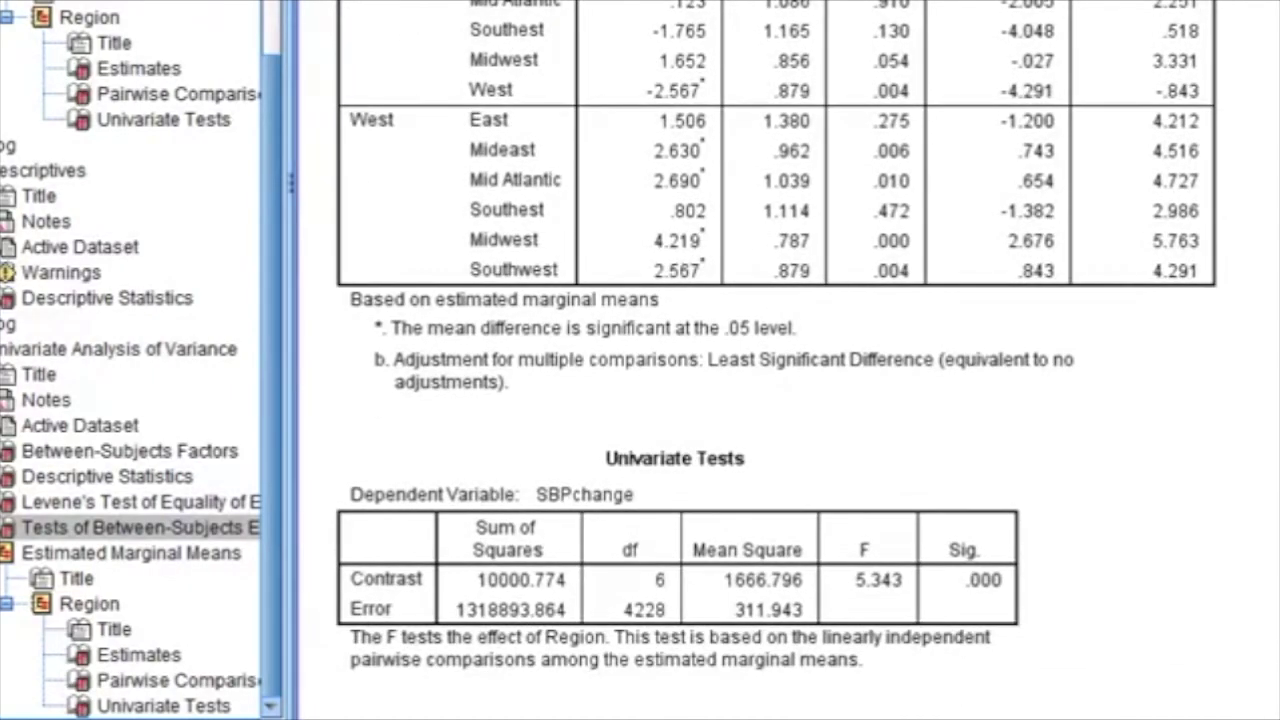
scroll(777, 360, "up", 20)
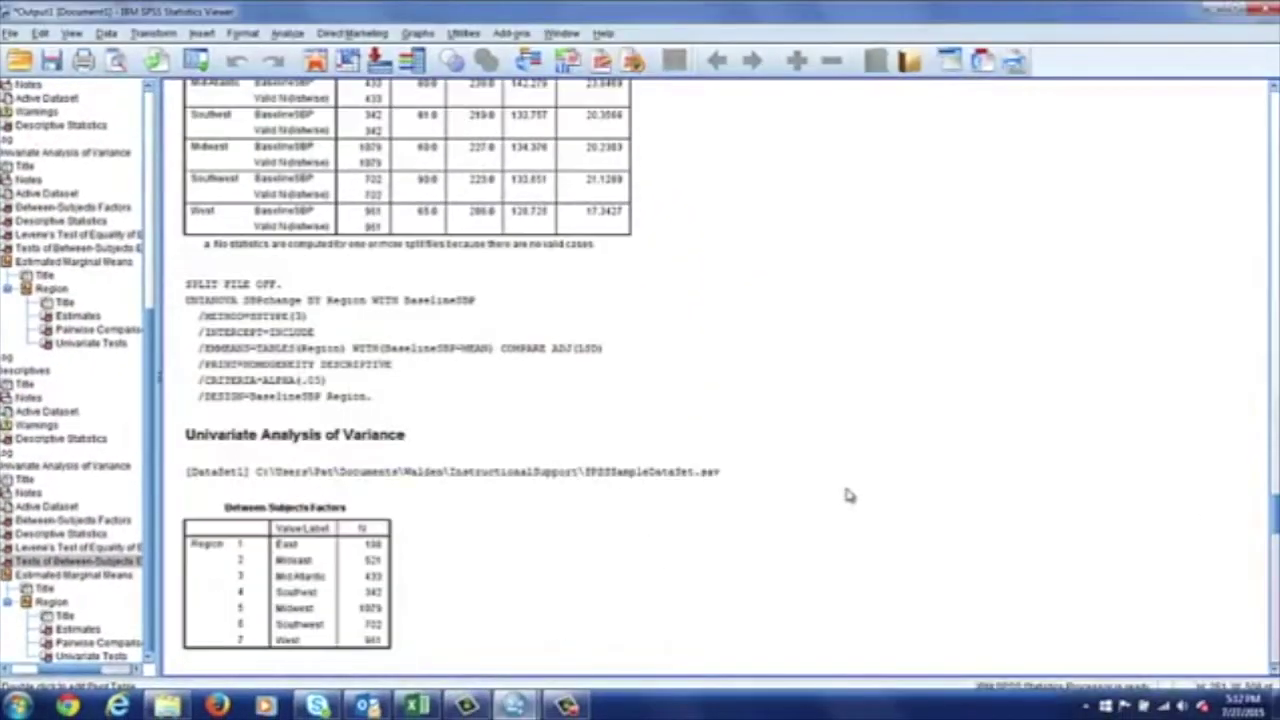